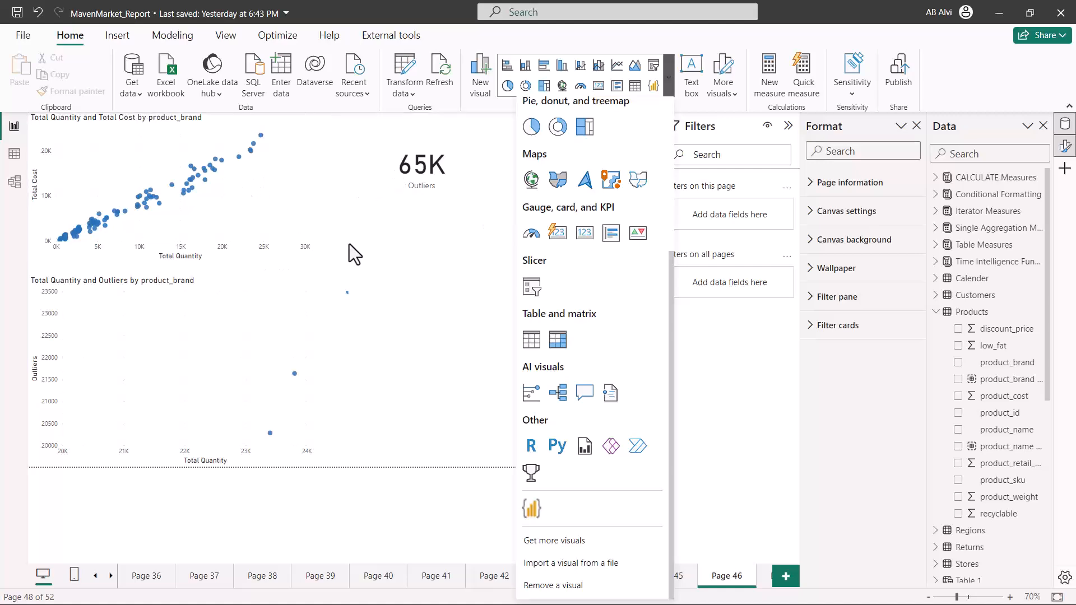
- Add a Smart narrative visual beside the outliers scatter chart and widen it so the summary sentence fits on one line
left_click(610, 395)
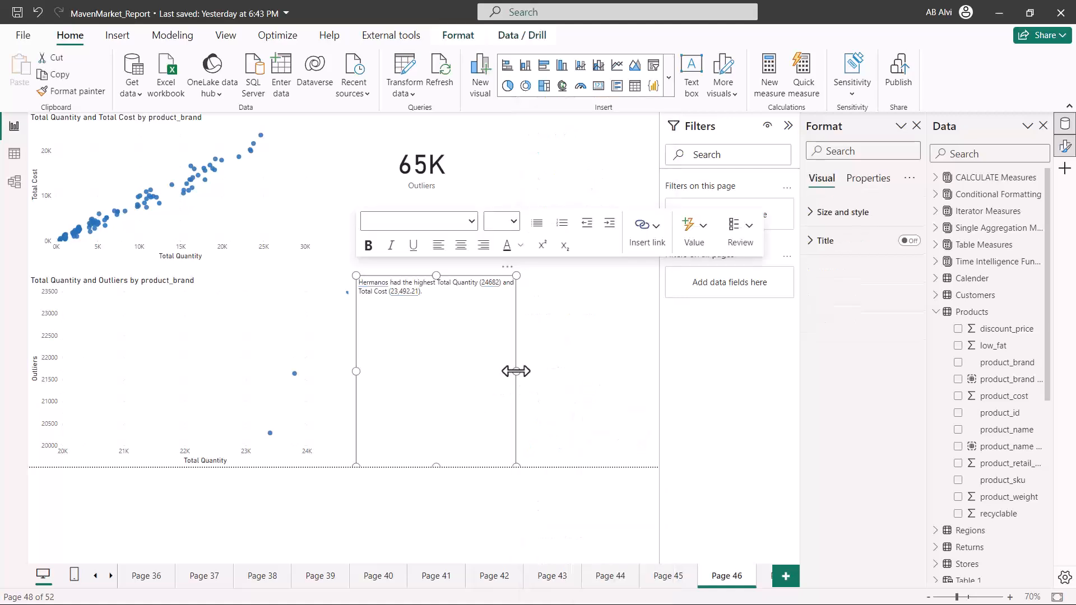
left_click_drag(516, 372, 624, 379)
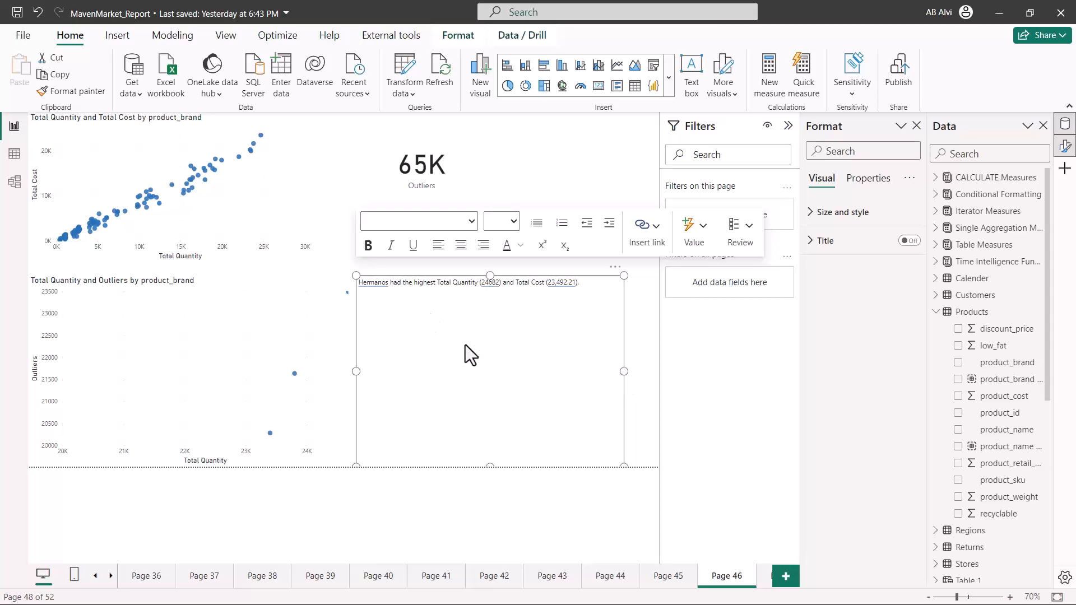
mouse_move(345, 260)
left_mouse_down()
mouse_move(392, 300)
mouse_move(609, 421)
mouse_move(638, 421)
left_mouse_up()
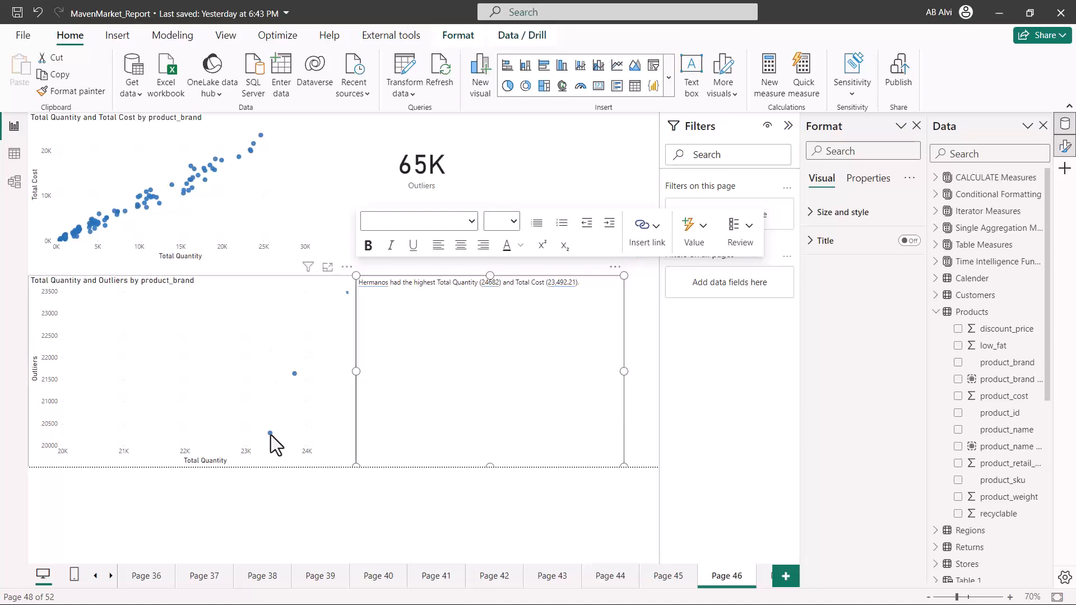
- Cross-filter the page by the Tri-State point in the Total Quantity and Outliers scatter chart to update the narrative
mouse_move(270, 433)
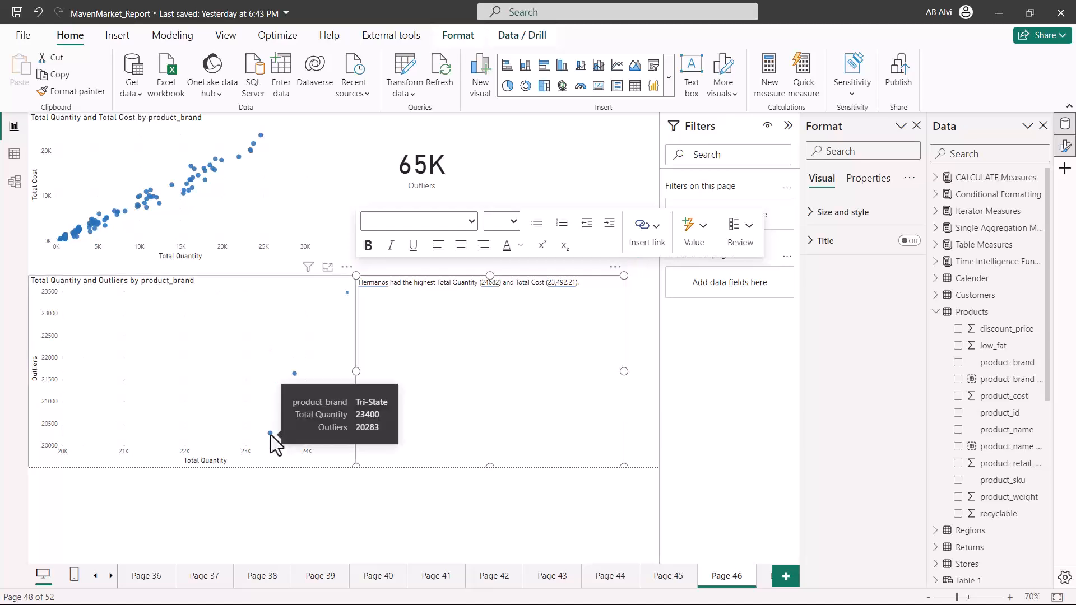
left_click(271, 435)
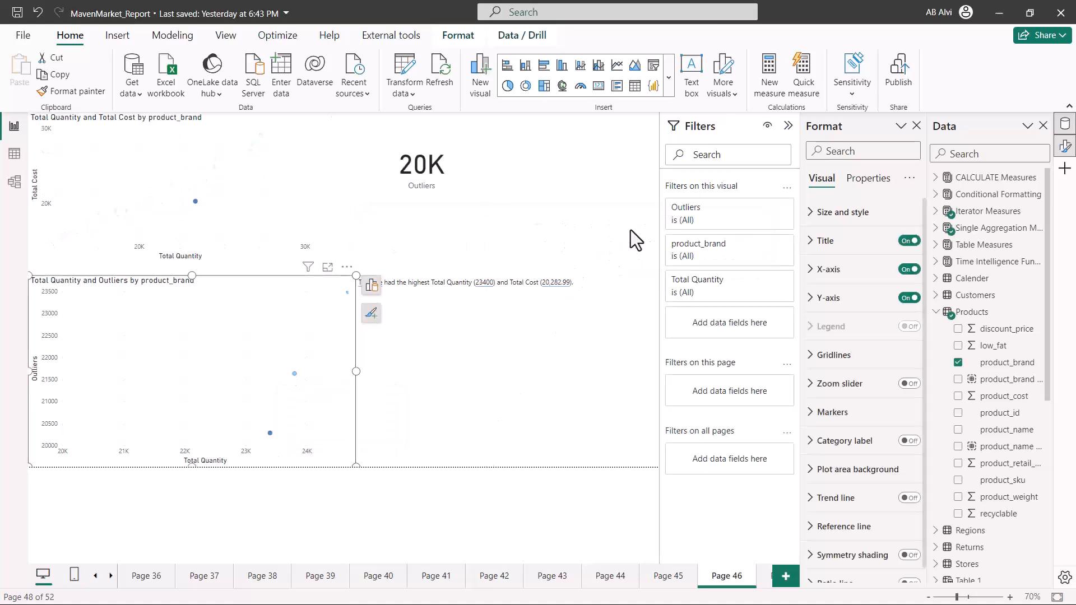
left_click(538, 250)
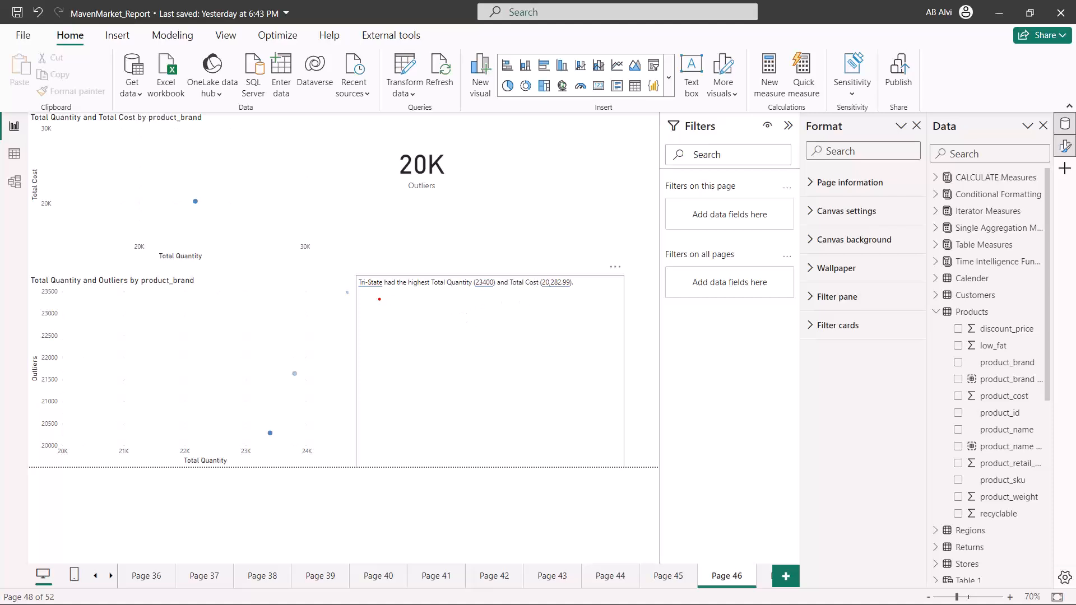
left_click_drag(364, 294, 383, 294)
left_click_drag(474, 294, 571, 292)
key("Escape")
- Inspect the definitions behind the narrative's brand and Total Quantity values, closing each without saving
left_click(369, 285)
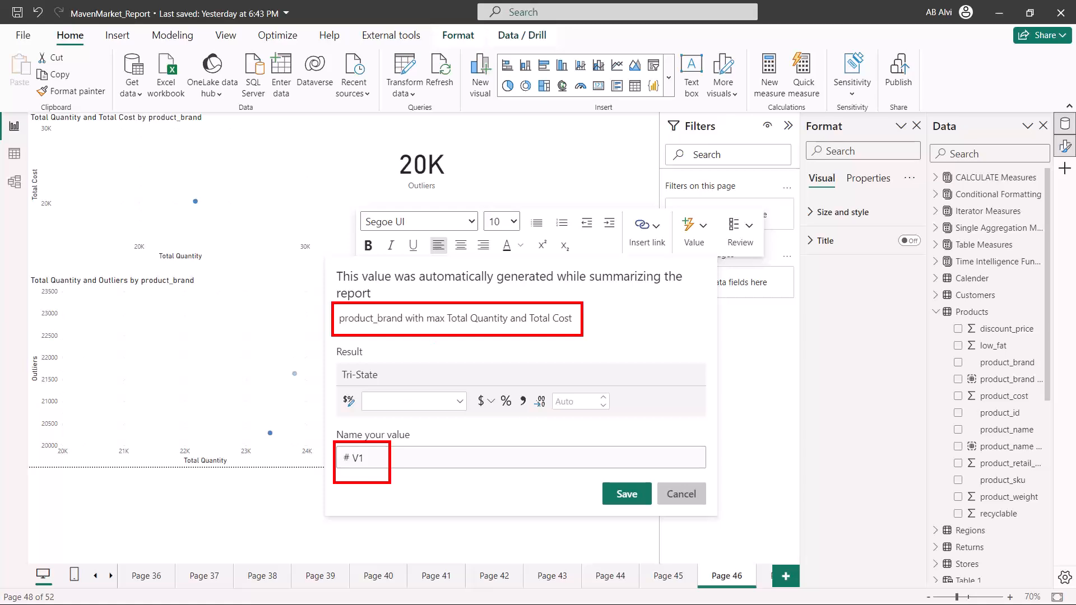
left_click(682, 493)
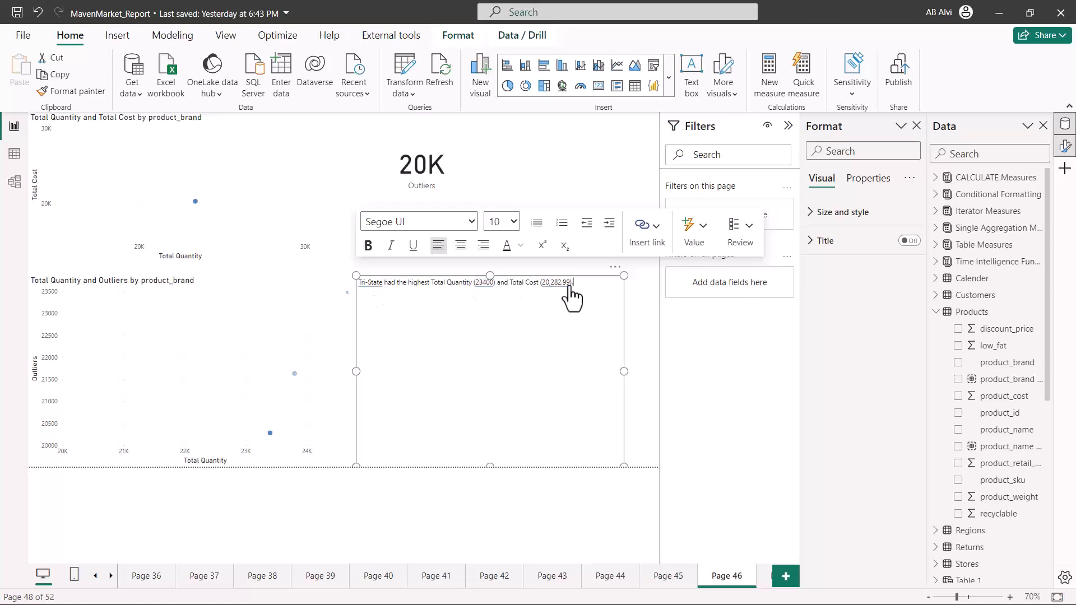
type(".")
left_click(484, 285)
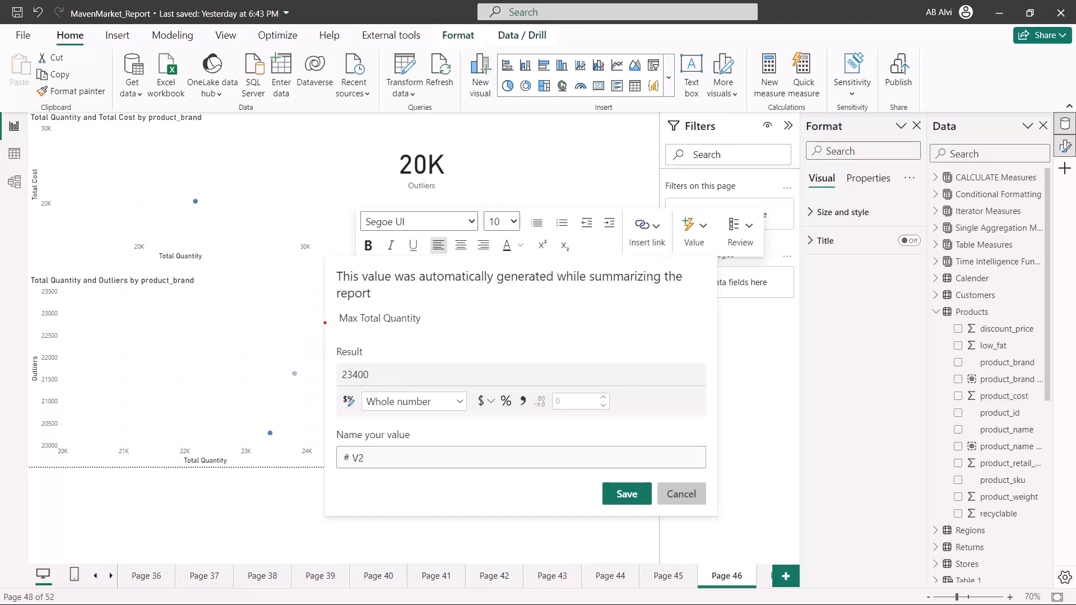
left_click_drag(334, 308, 448, 331)
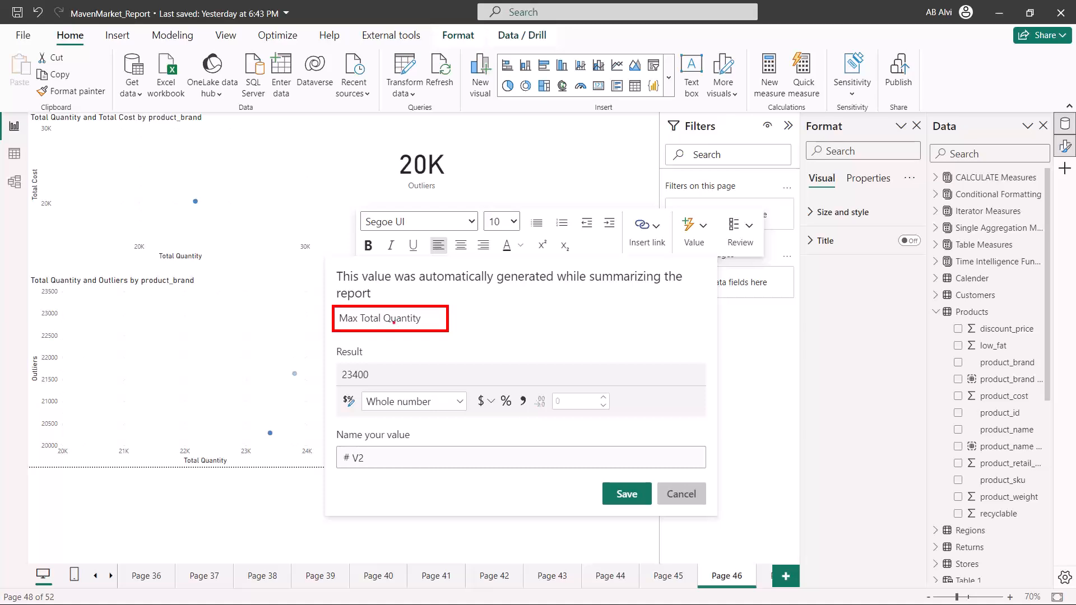
mouse_move(387, 346)
left_mouse_down()
mouse_move(366, 465)
mouse_move(360, 452)
mouse_move(379, 455)
left_mouse_up()
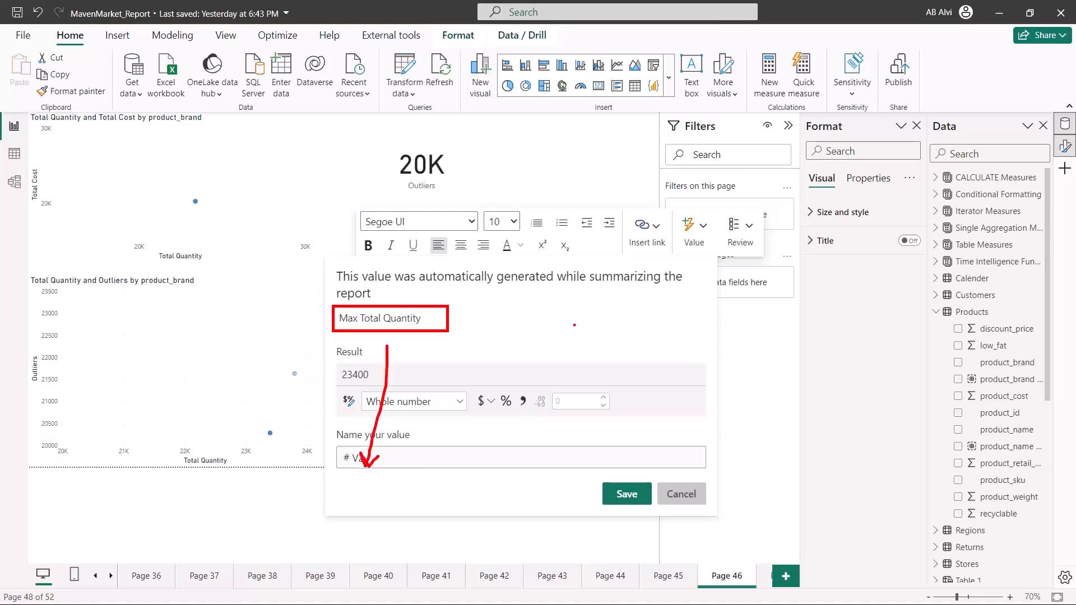
key("Escape")
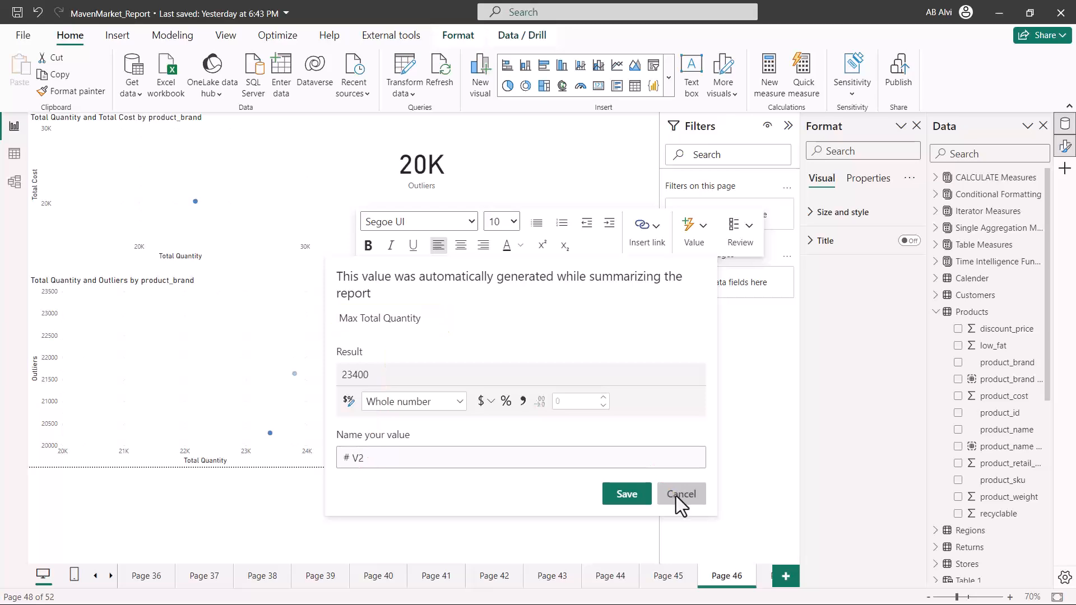
left_click(680, 496)
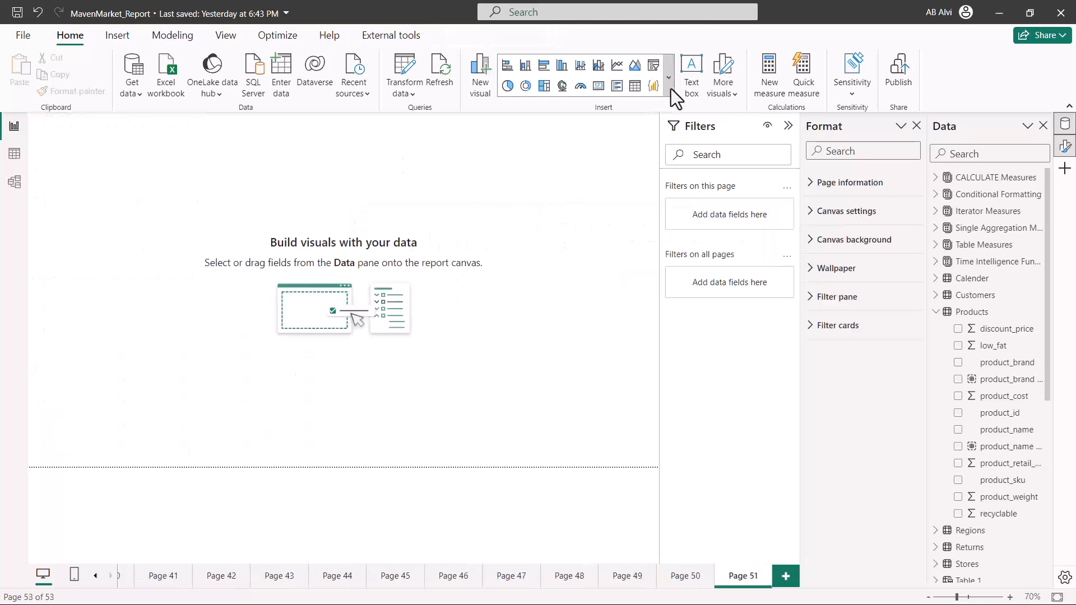
- On Page 51, add a Key influencers visual analyzing Total Quantity explained by sales_region and product_brand, and widen it
left_click(670, 88)
scroll(576, 404, "down", 4)
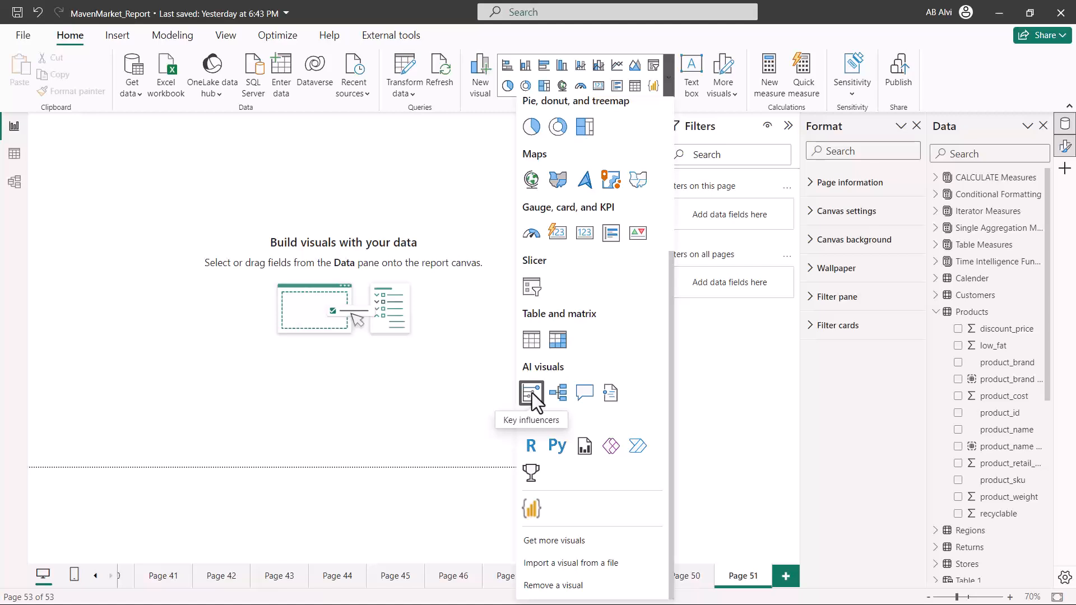
left_click_drag(202, 348, 203, 349)
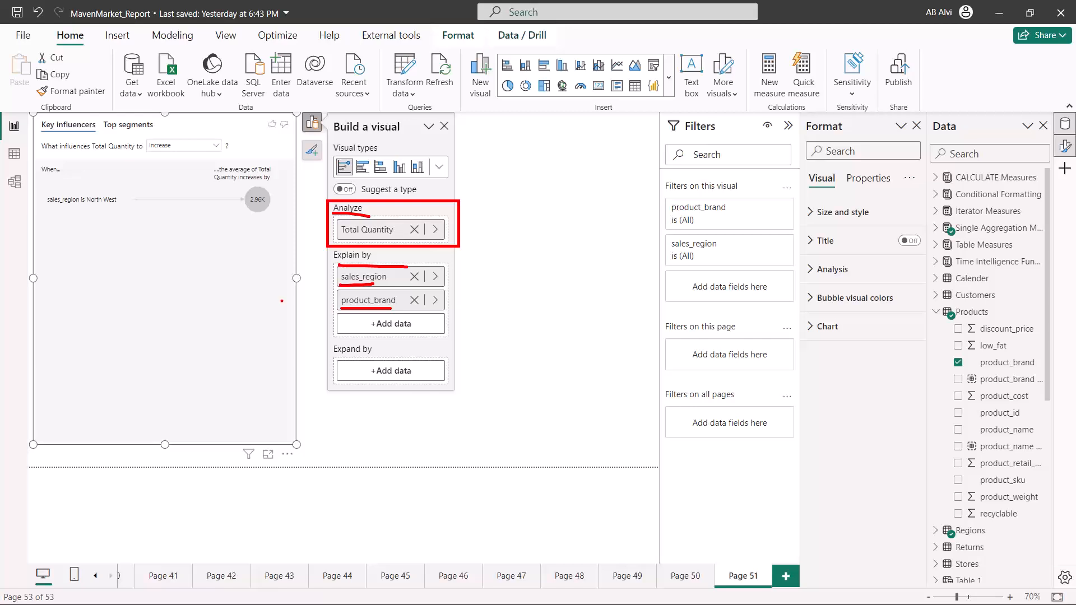
left_click_drag(297, 278, 483, 305)
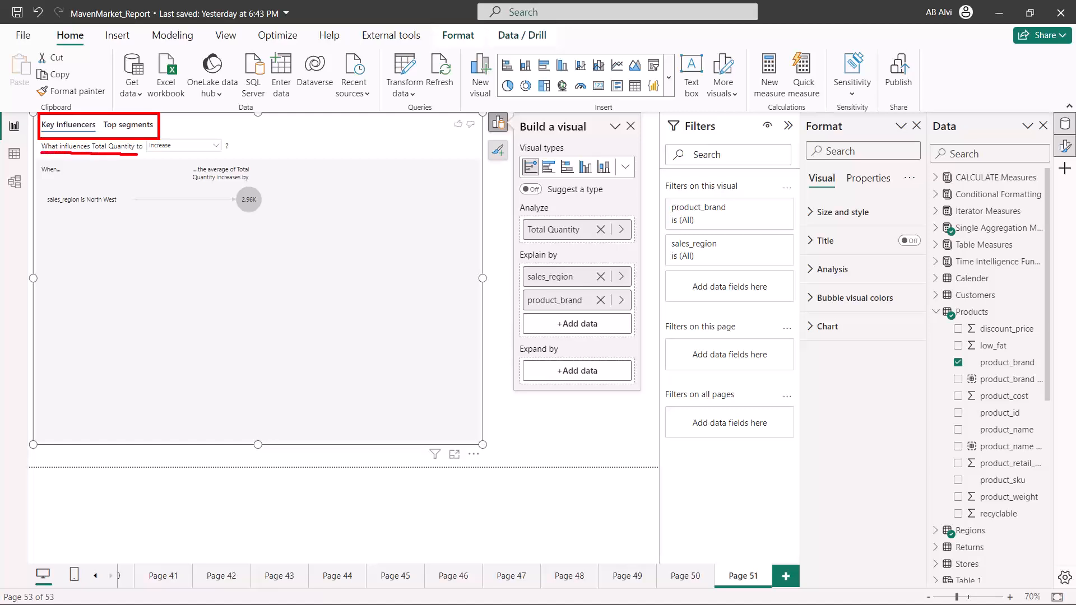
- Review what influences Total Quantity to increase, and switch the Key influencers analysis to Decrease
left_click(216, 147)
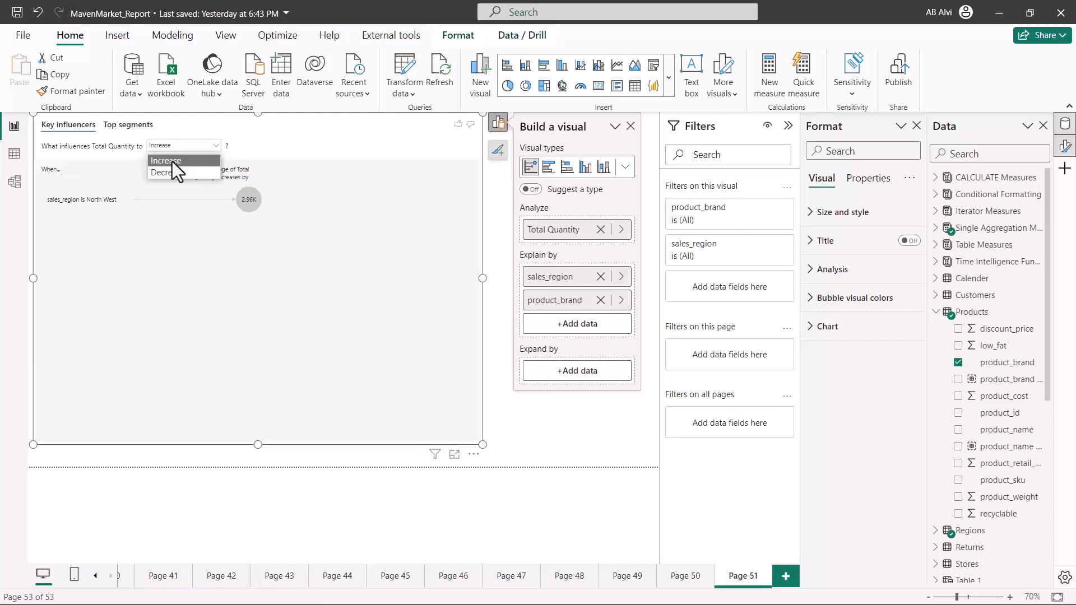
left_click(254, 148)
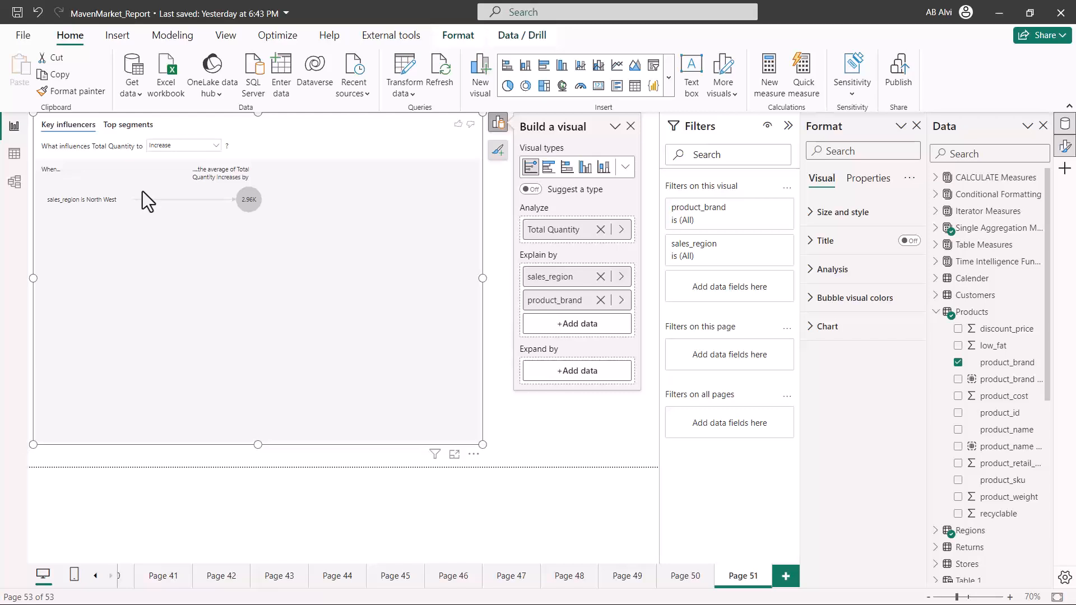
left_click_drag(36, 158, 296, 220)
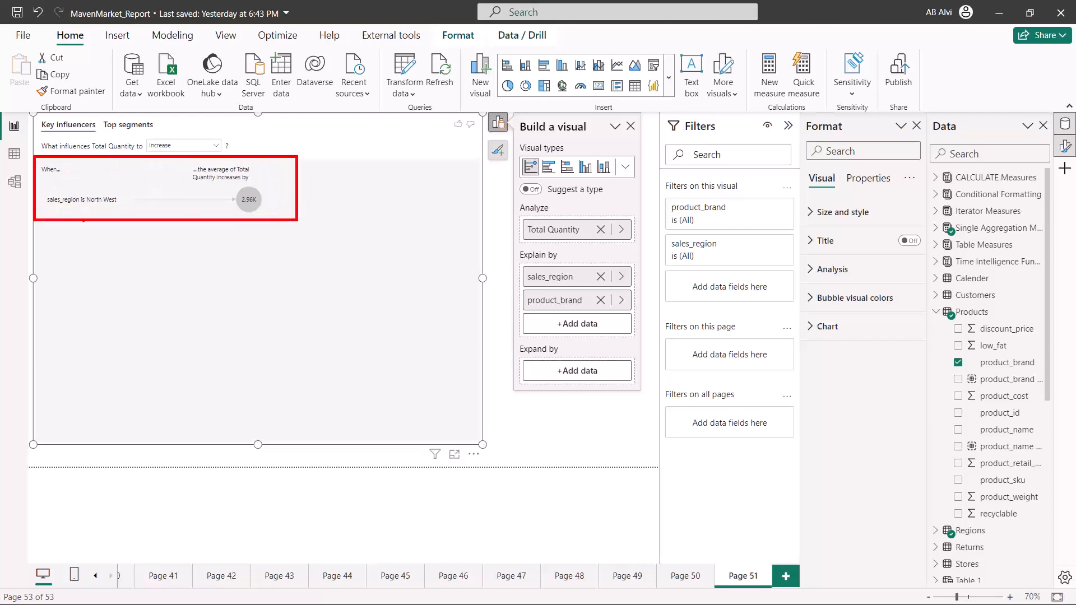
left_click_drag(39, 211, 114, 211)
left_click(214, 147)
left_click(186, 171)
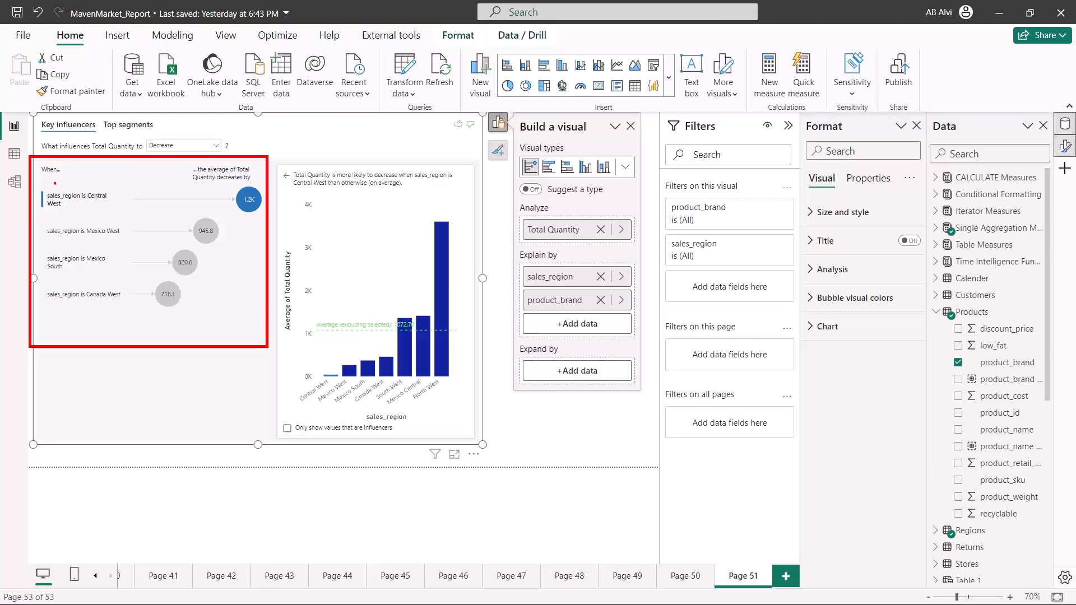
- Examine the sales regions that decrease Total Quantity and the column chart of average Total Quantity by sales_region
left_click_drag(49, 216, 111, 218)
mouse_move(198, 187)
left_mouse_down()
mouse_move(235, 188)
mouse_move(237, 215)
mouse_move(253, 205)
left_mouse_up()
left_click_drag(49, 238, 106, 237)
left_click_drag(51, 276, 118, 276)
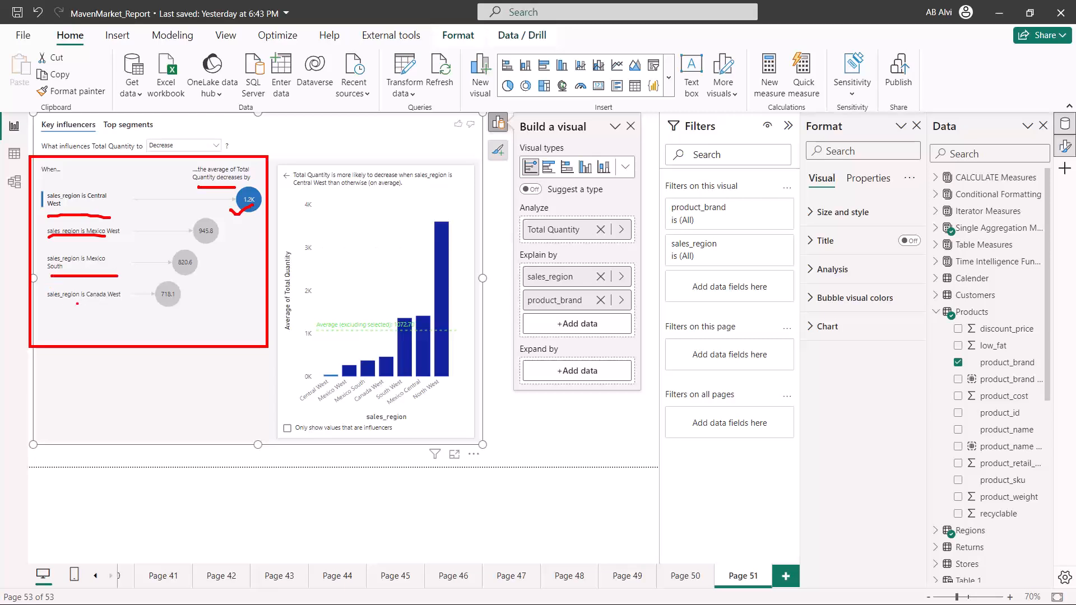
left_click_drag(56, 306, 120, 303)
mouse_move(178, 211)
left_mouse_down()
mouse_move(318, 185)
mouse_move(331, 205)
mouse_move(322, 210)
left_mouse_up()
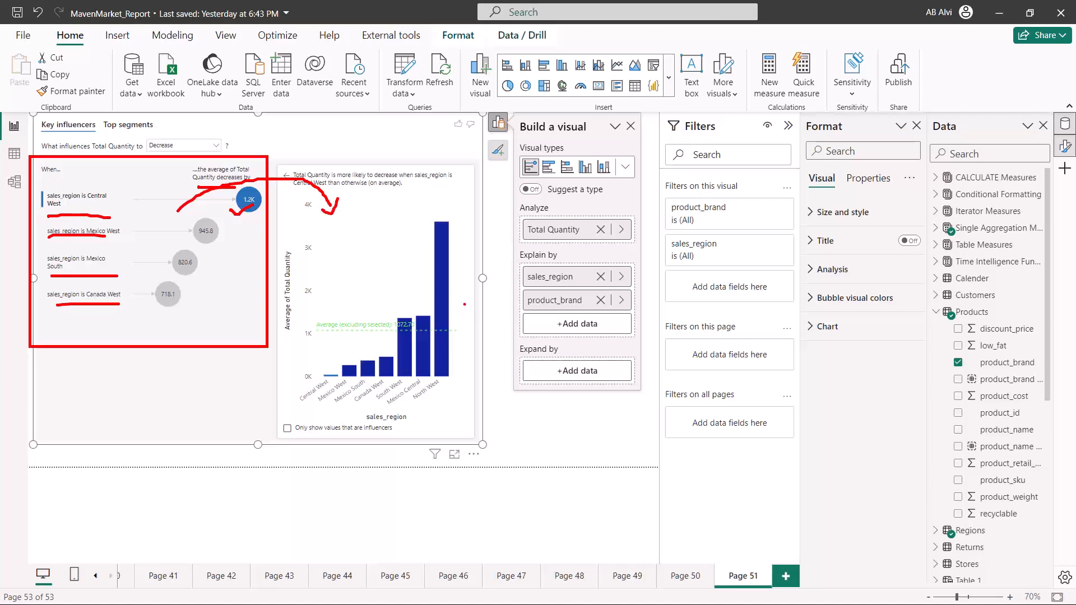
key("Escape")
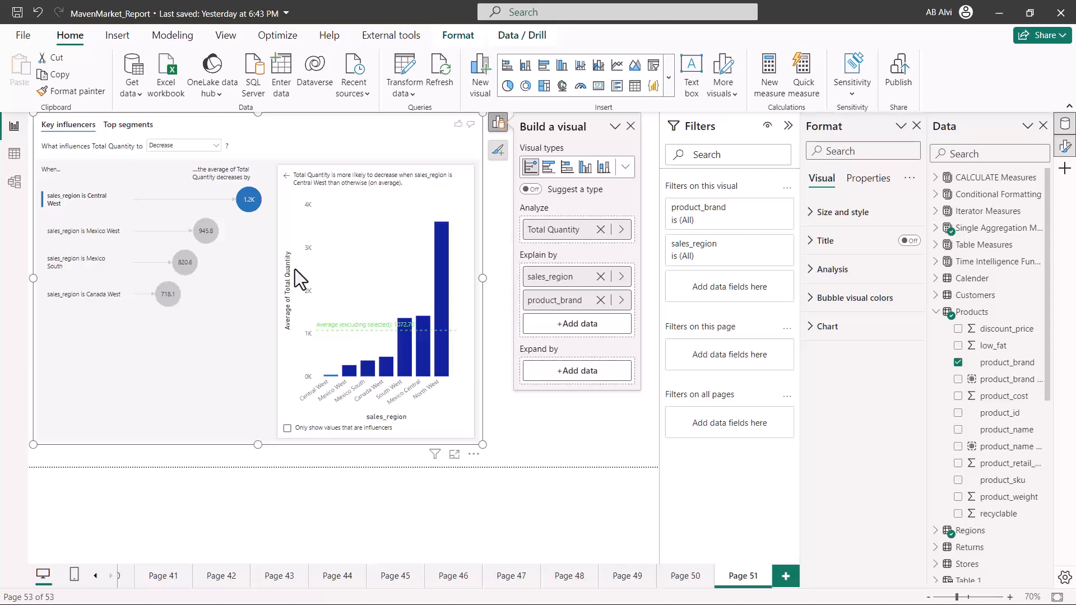
left_click_drag(297, 254, 297, 322)
left_click_drag(307, 408, 444, 408)
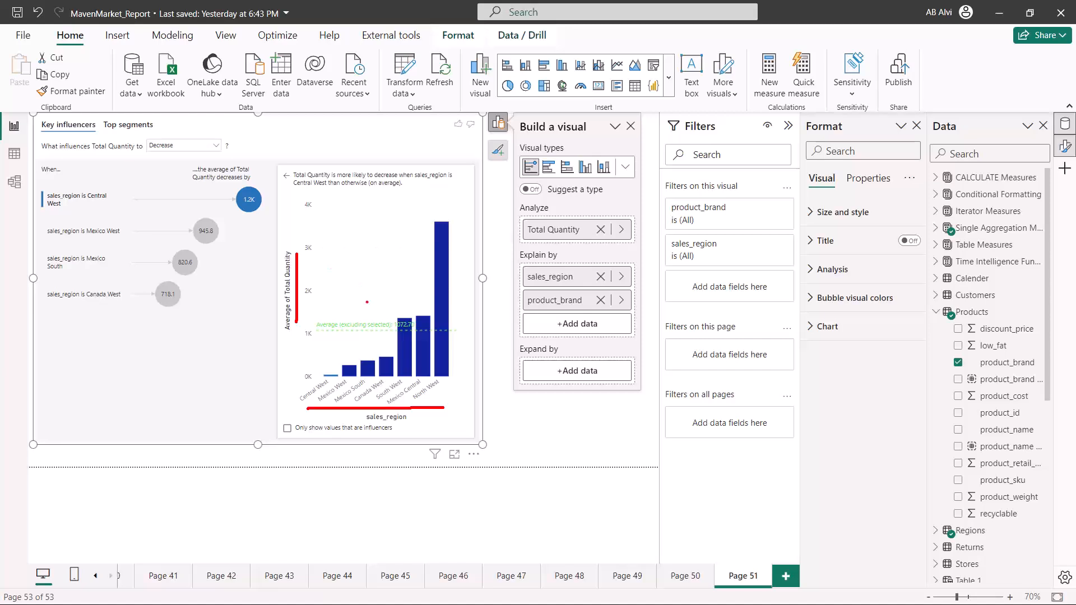
key("Escape")
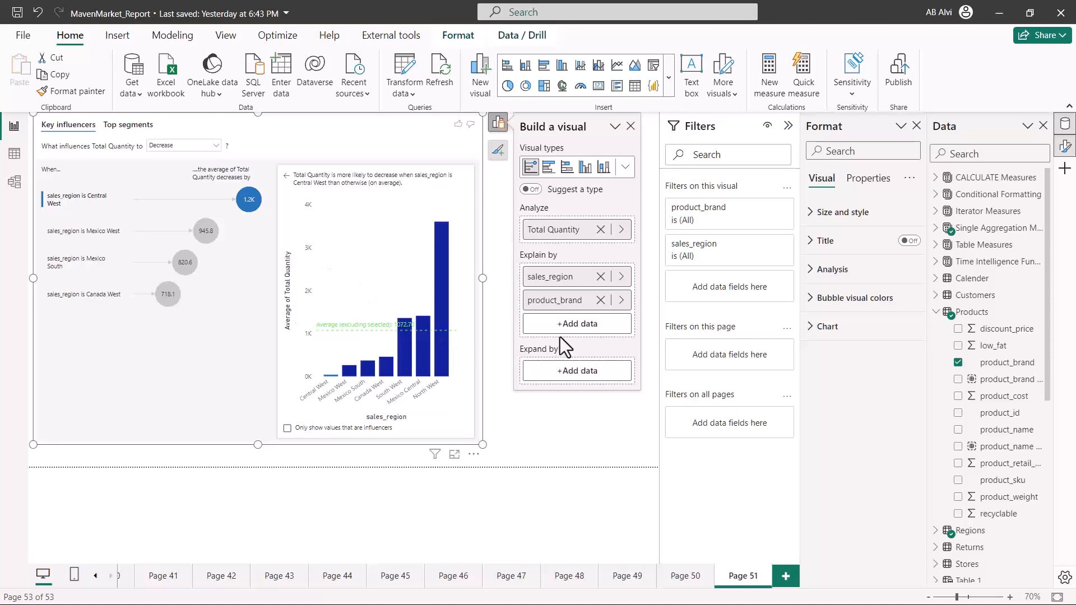
- Add region_id as the Expand by field of the Key influencers visual and show its Top segments view
mouse_move(515, 245)
left_mouse_down()
mouse_move(561, 273)
mouse_move(637, 348)
left_mouse_up()
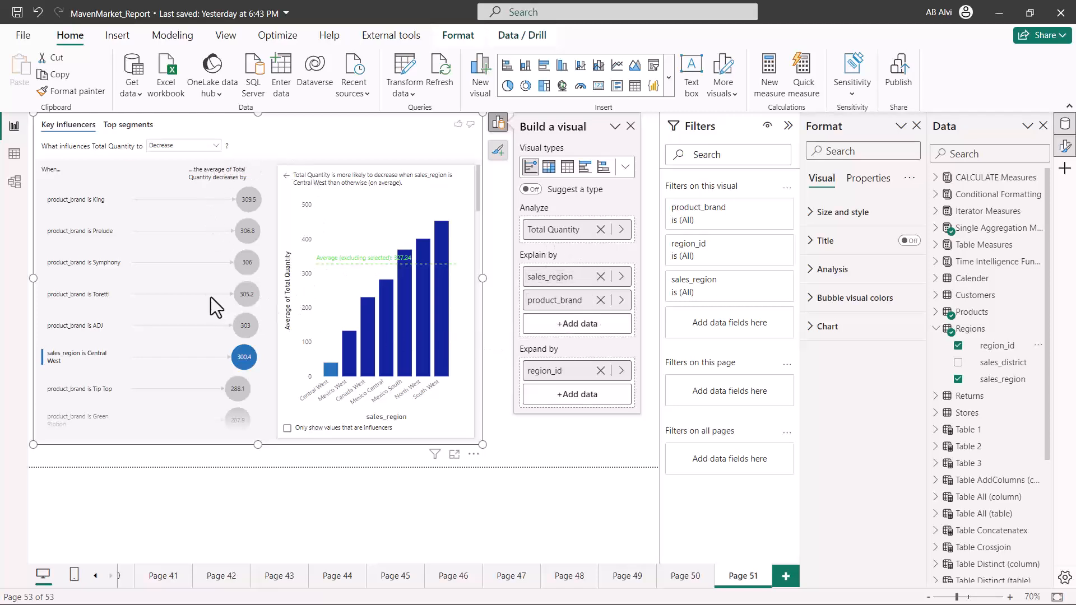
left_click(130, 126)
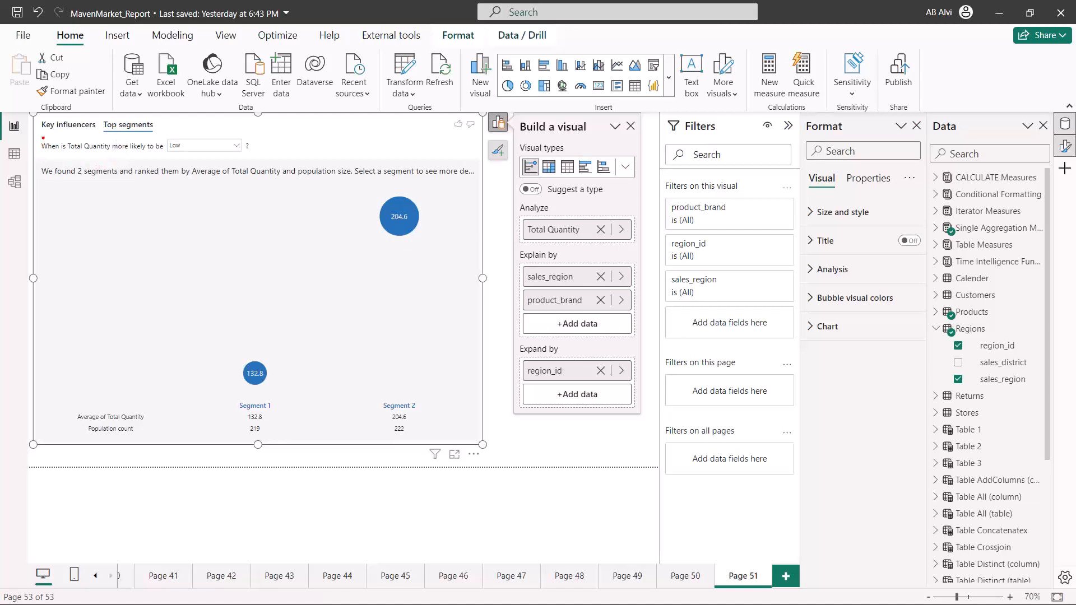
mouse_move(42, 132)
left_mouse_down()
mouse_move(50, 155)
mouse_move(263, 157)
left_mouse_up()
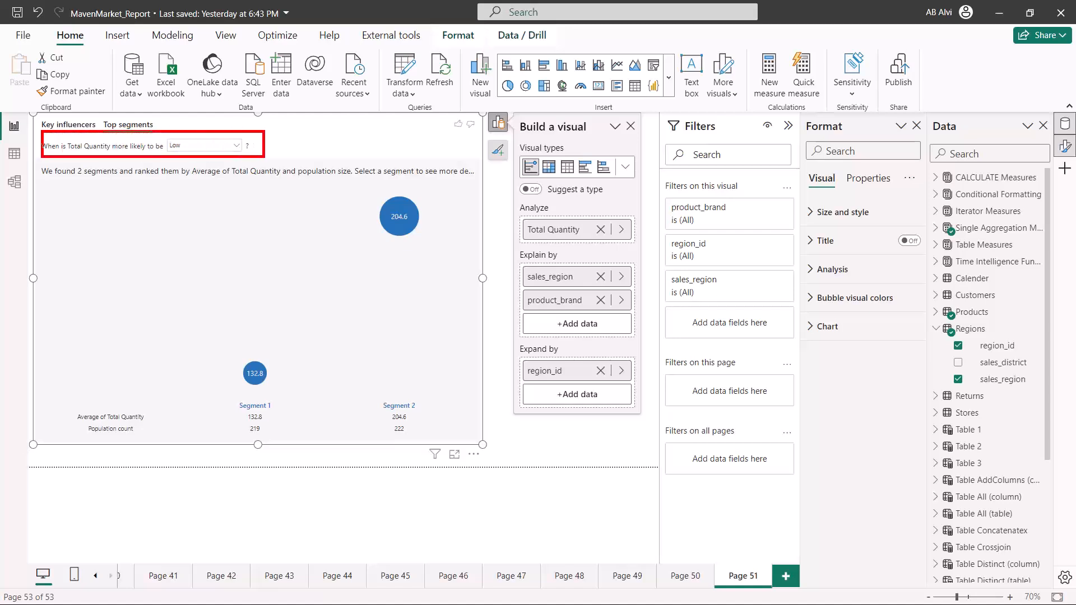
mouse_move(543, 235)
left_mouse_down()
mouse_move(125, 198)
mouse_move(99, 157)
left_mouse_up()
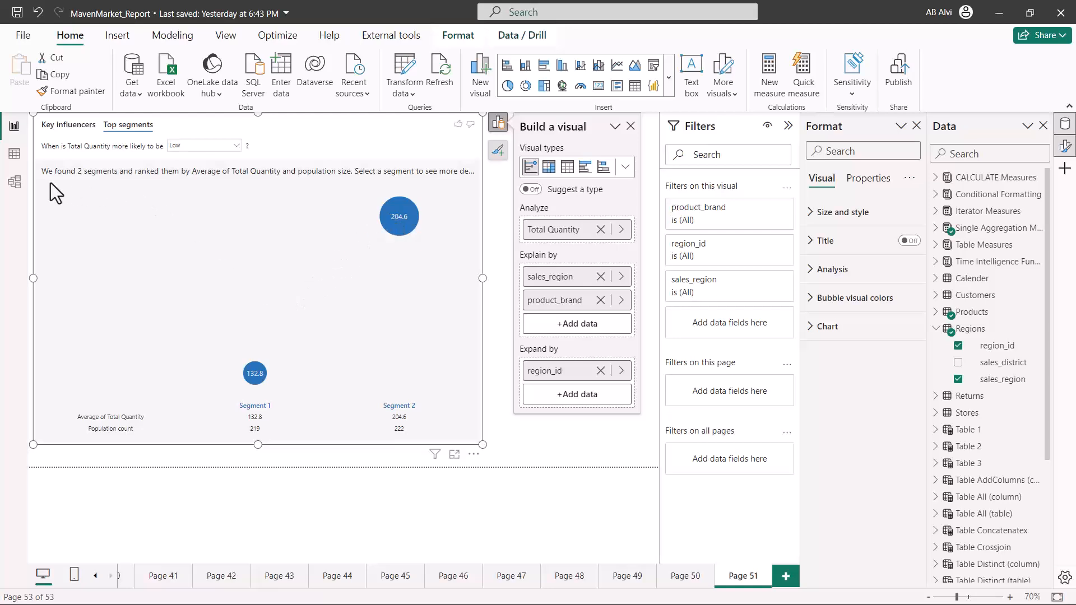
- Show the segments where Total Quantity is more likely to be High and open the details of Segment 1
left_click(230, 147)
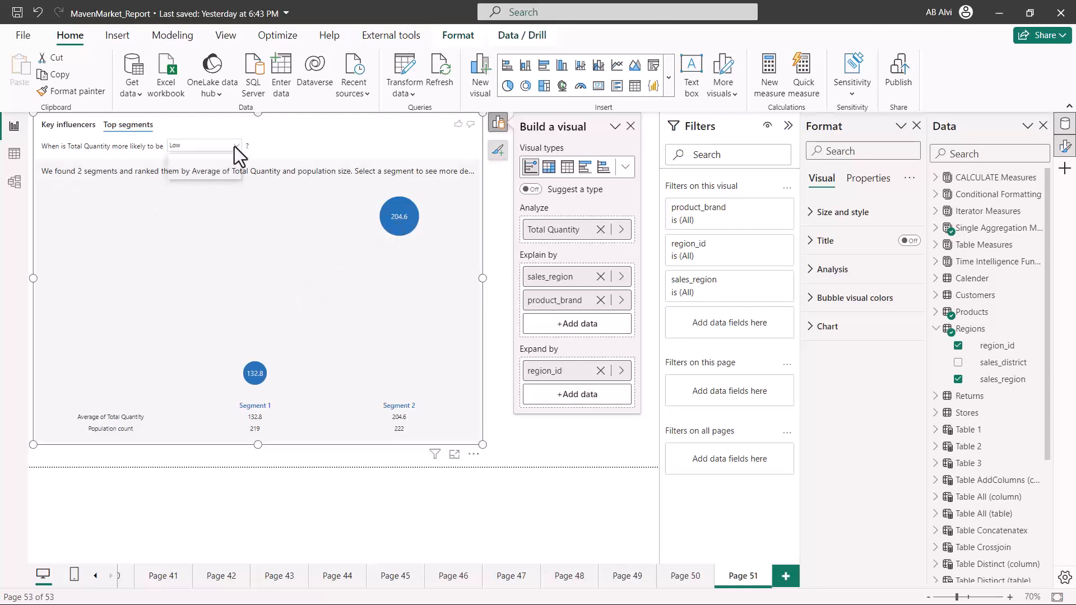
left_click(205, 163)
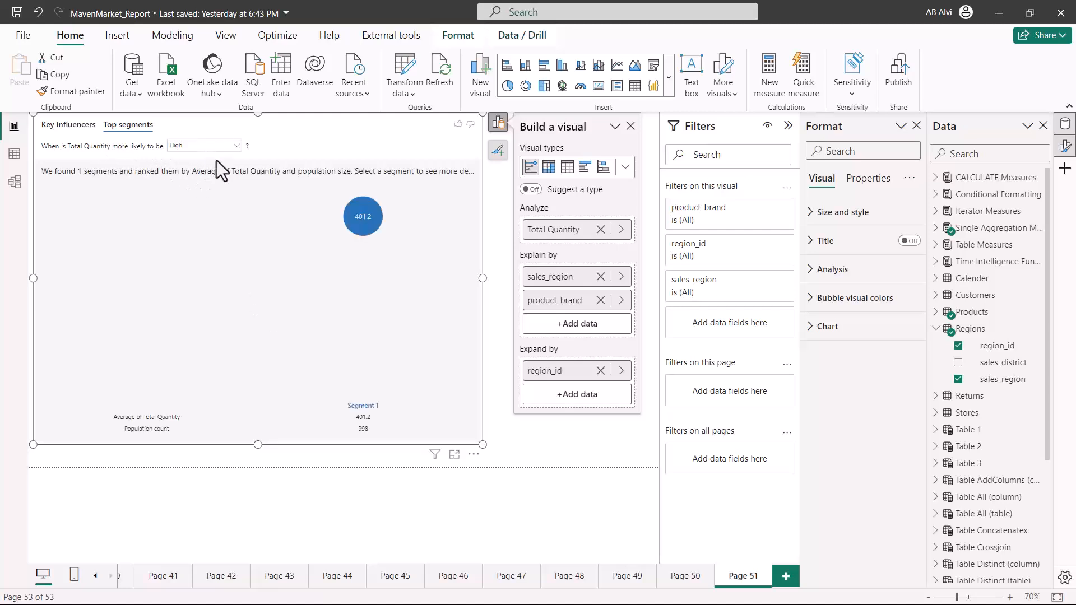
left_click(363, 220)
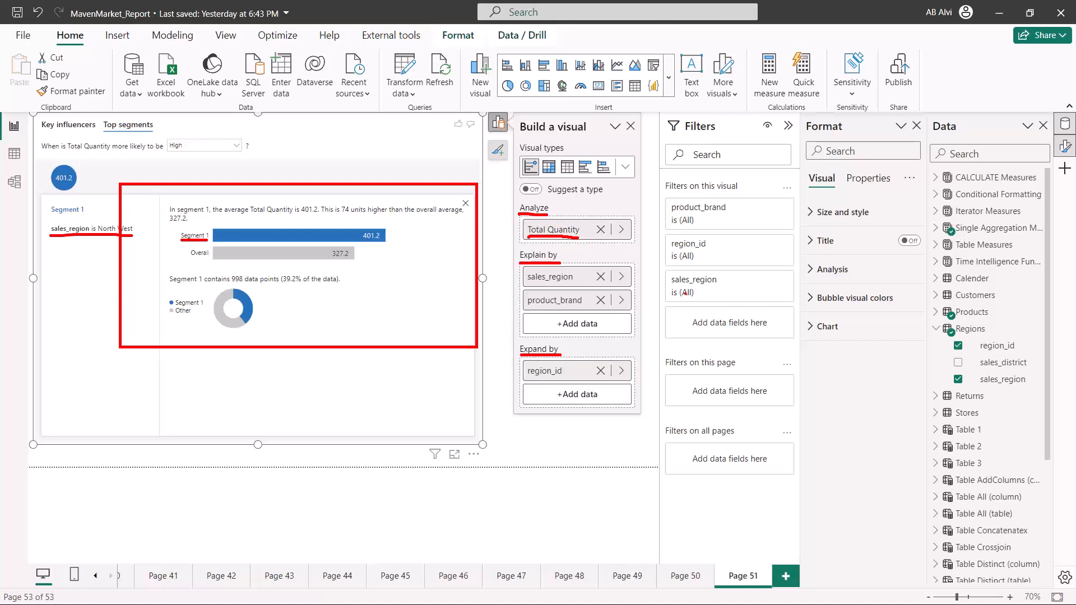
- Review the visual's Analysis type options, keeping Continuous, and return to the Key influencers view
left_click(810, 271)
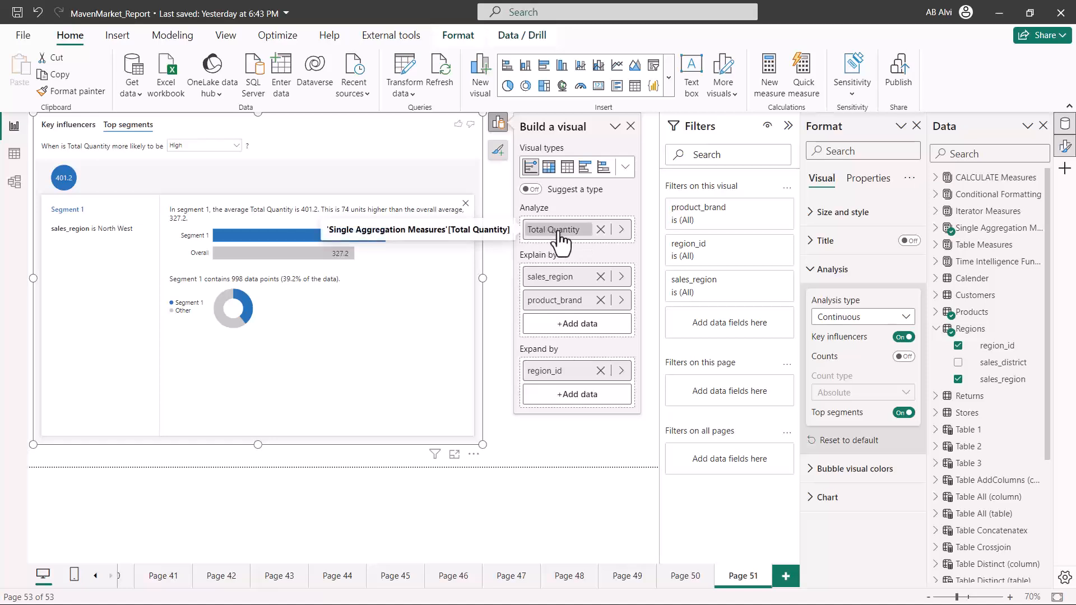
left_click(889, 321)
left_click(859, 297)
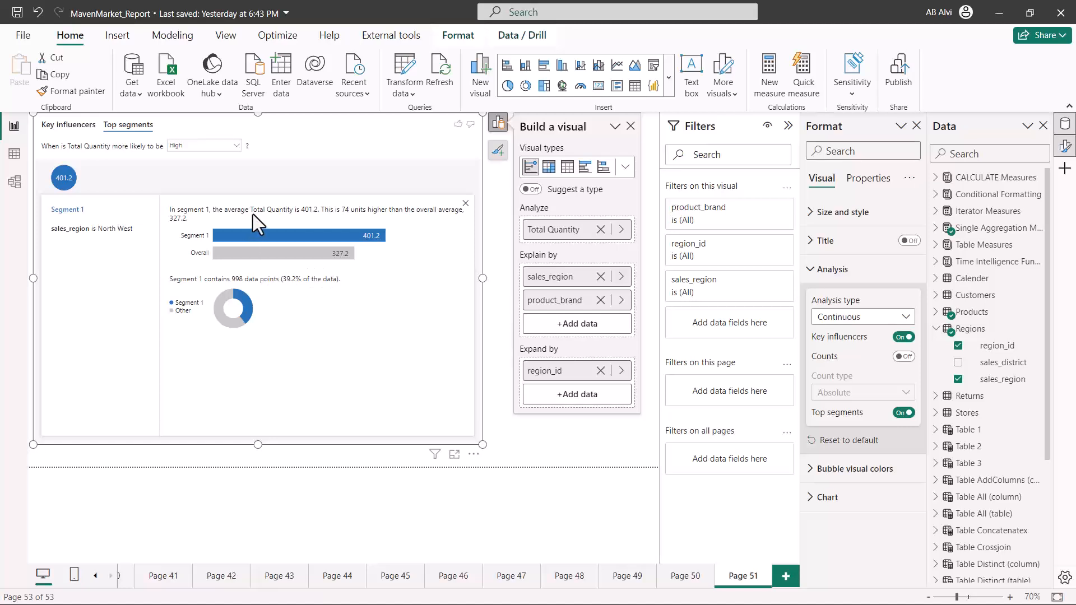
left_click(77, 126)
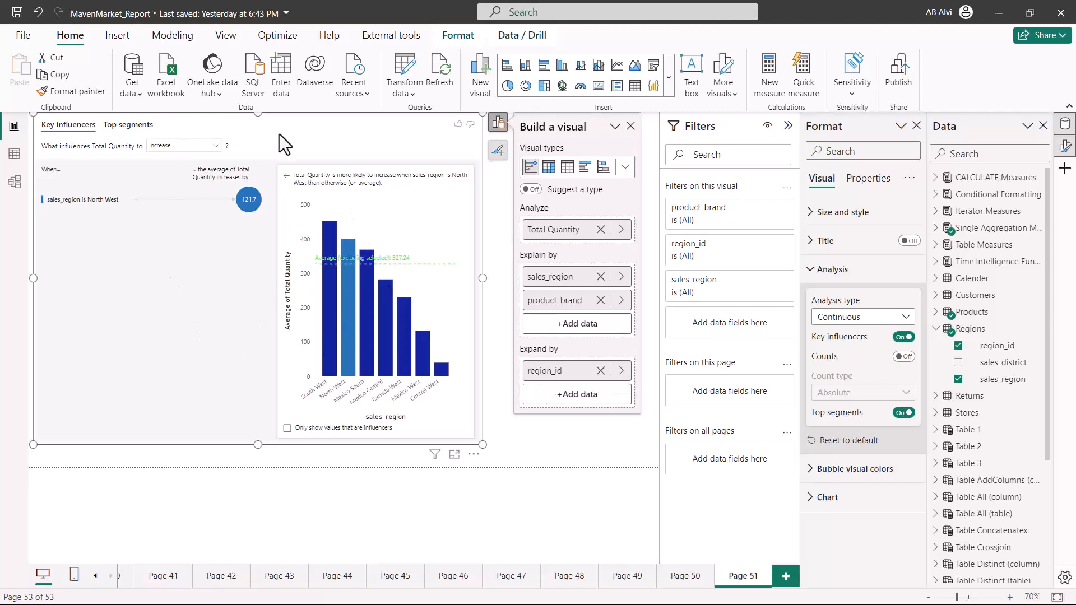
- Show the Top segments view of the Key influencers visual again and return to the Key influencers view
left_click(129, 125)
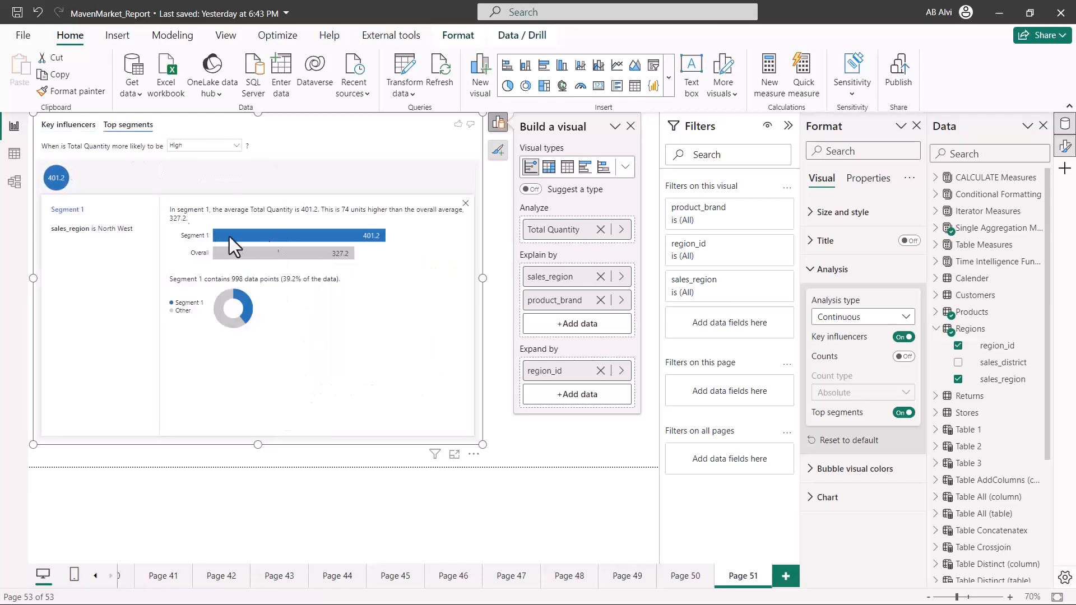
left_click(67, 126)
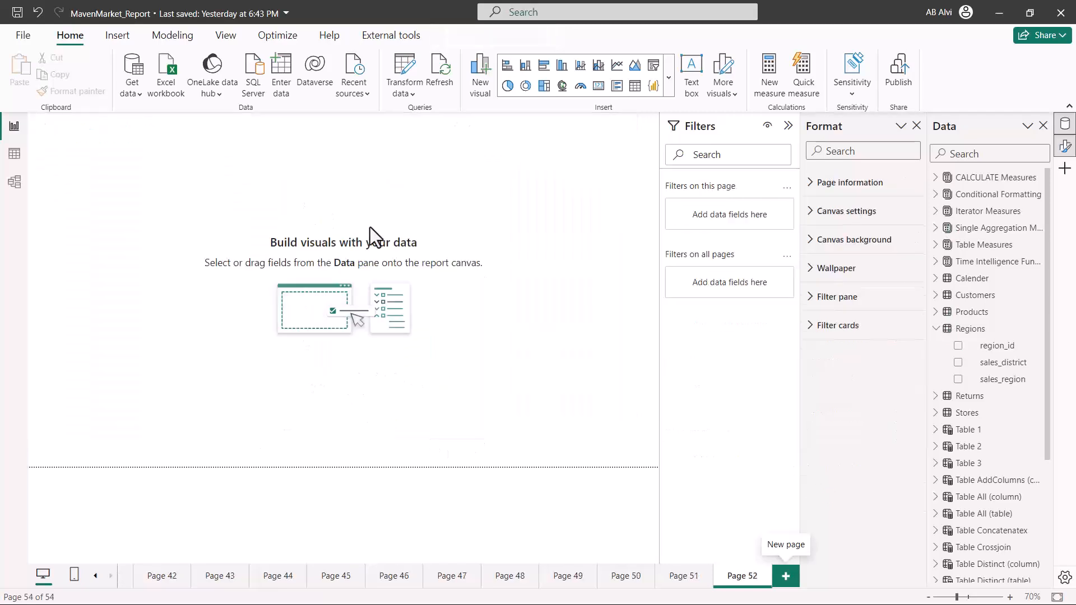
- Insert a Decomposition tree on the blank Page 52 that analyzes Total Quantity, explained by sales_region and product_brand
left_click(668, 79)
scroll(583, 410, "down", 2)
scroll(580, 406, "down", 2)
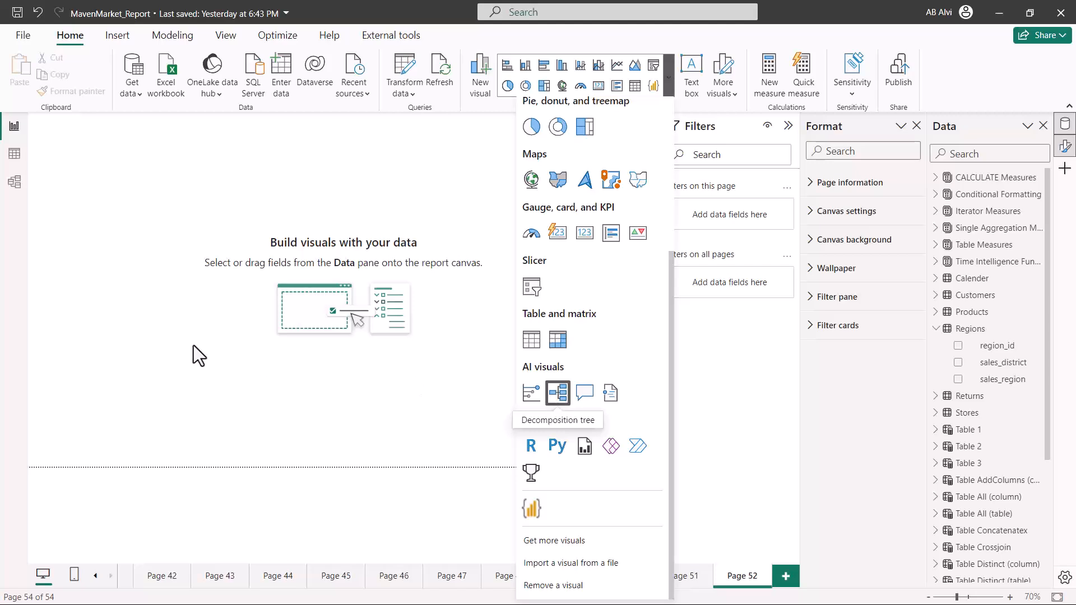
left_click_drag(170, 251, 304, 427)
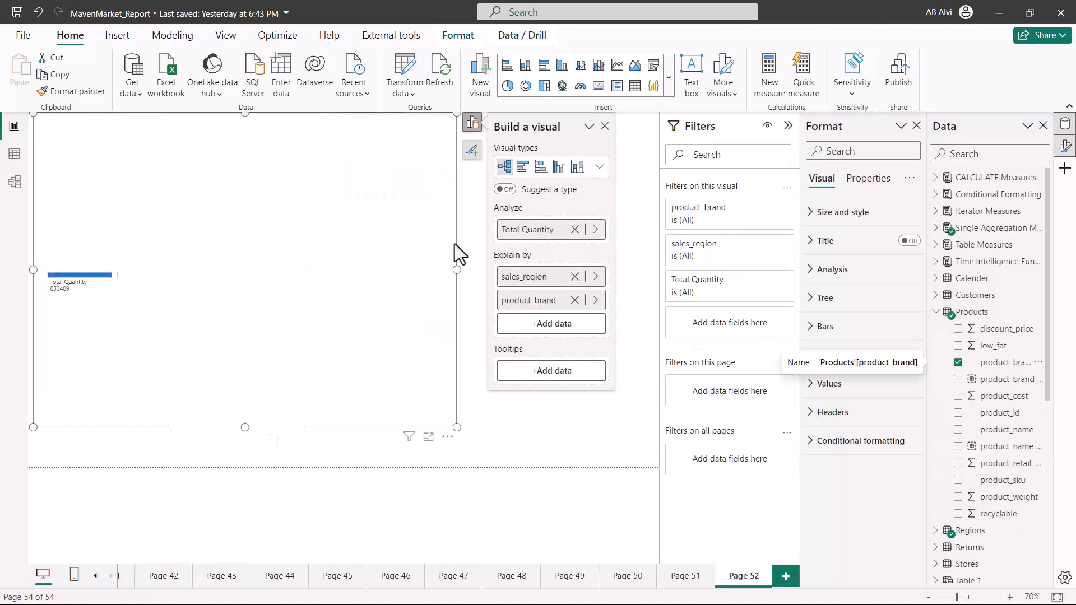
mouse_move(487, 201)
left_mouse_down()
mouse_move(575, 226)
mouse_move(639, 348)
left_mouse_up()
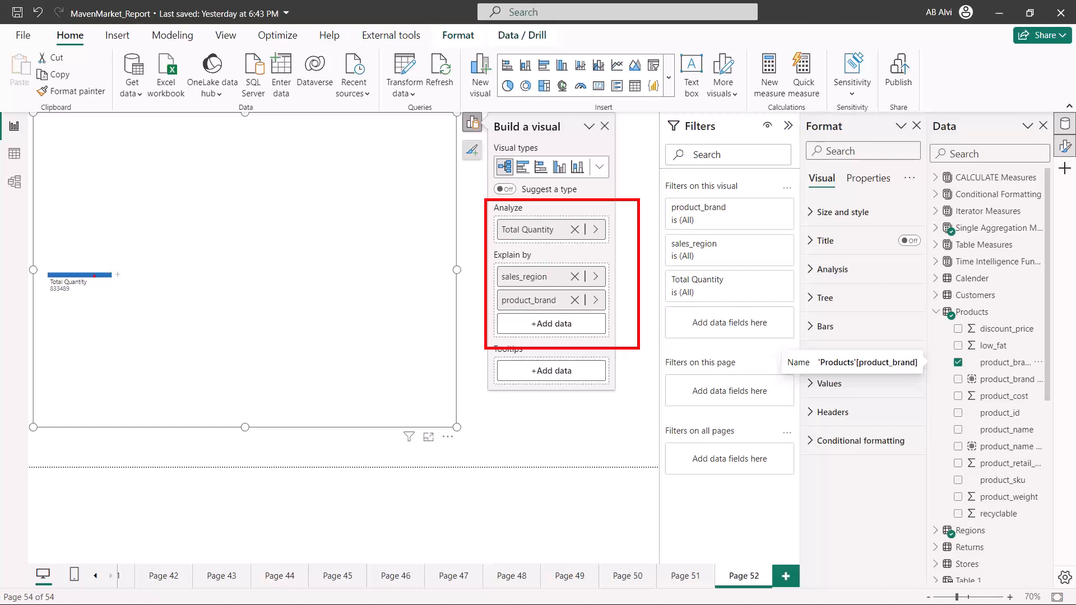
left_click_drag(52, 296, 83, 295)
key("Escape")
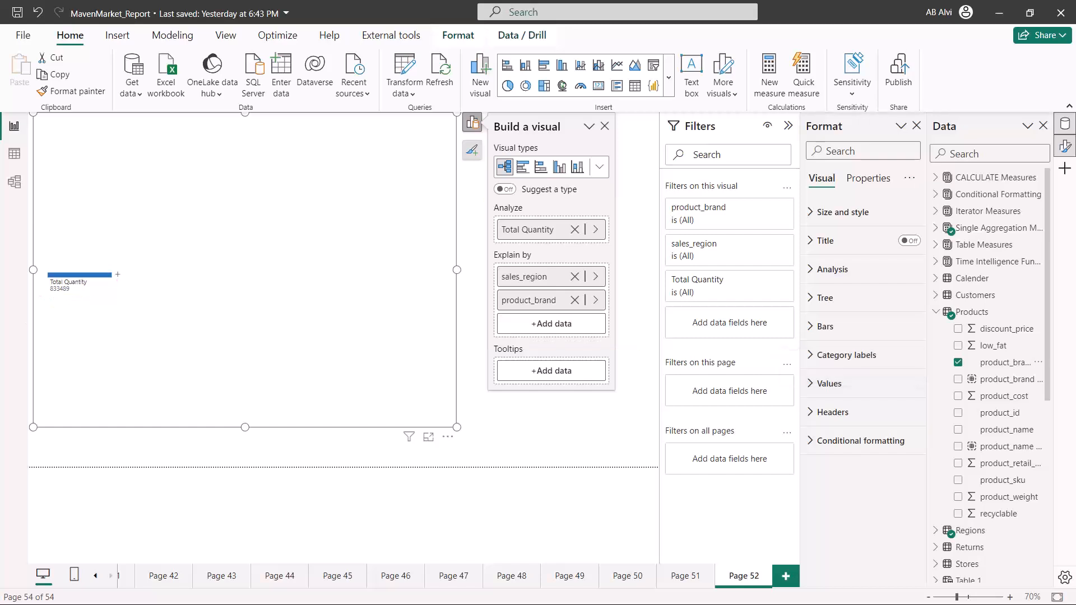
- Expand the Total Quantity root of the decomposition tree by sales_region
left_click(118, 277)
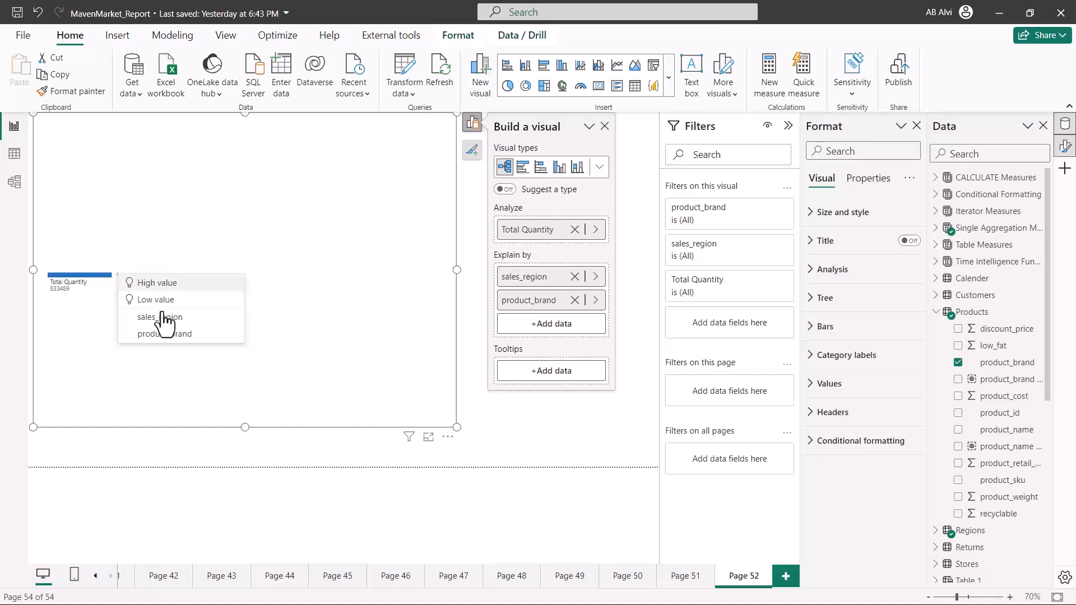
left_click(161, 315)
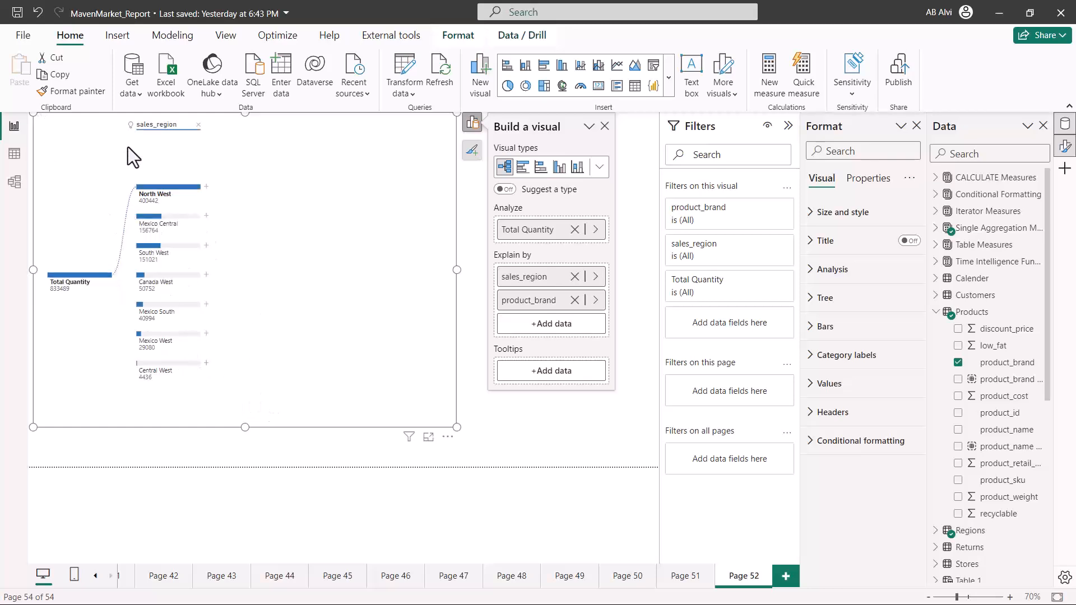
mouse_move(121, 118)
left_mouse_down()
mouse_move(164, 130)
mouse_move(229, 349)
mouse_move(229, 391)
left_mouse_up()
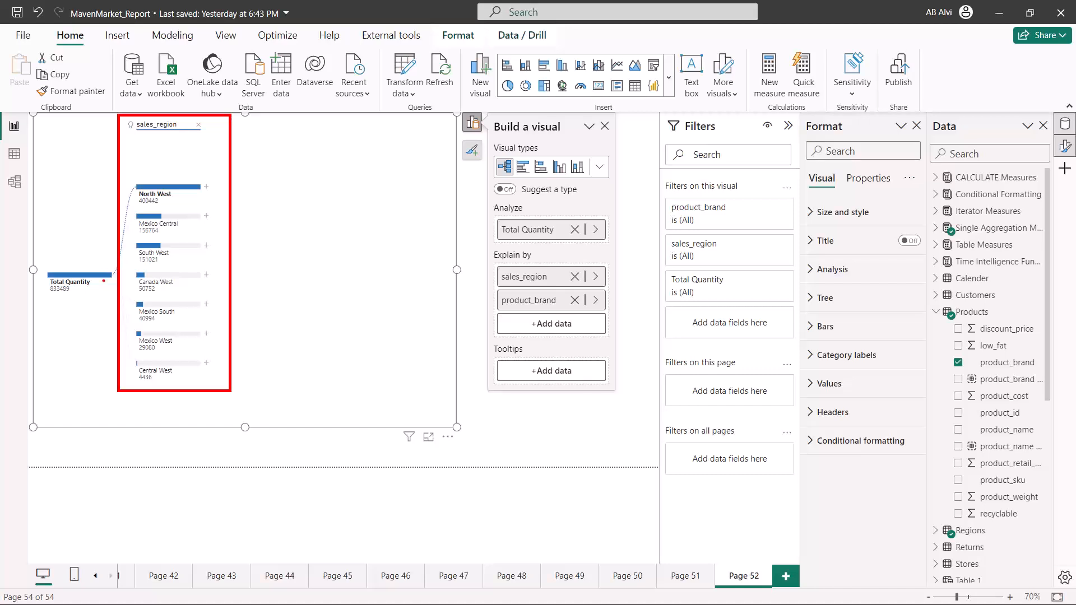
left_click_drag(47, 299, 96, 302)
mouse_move(141, 206)
left_mouse_down()
mouse_move(159, 205)
mouse_move(169, 239)
left_mouse_up()
left_click_drag(176, 194, 194, 190)
key("Escape")
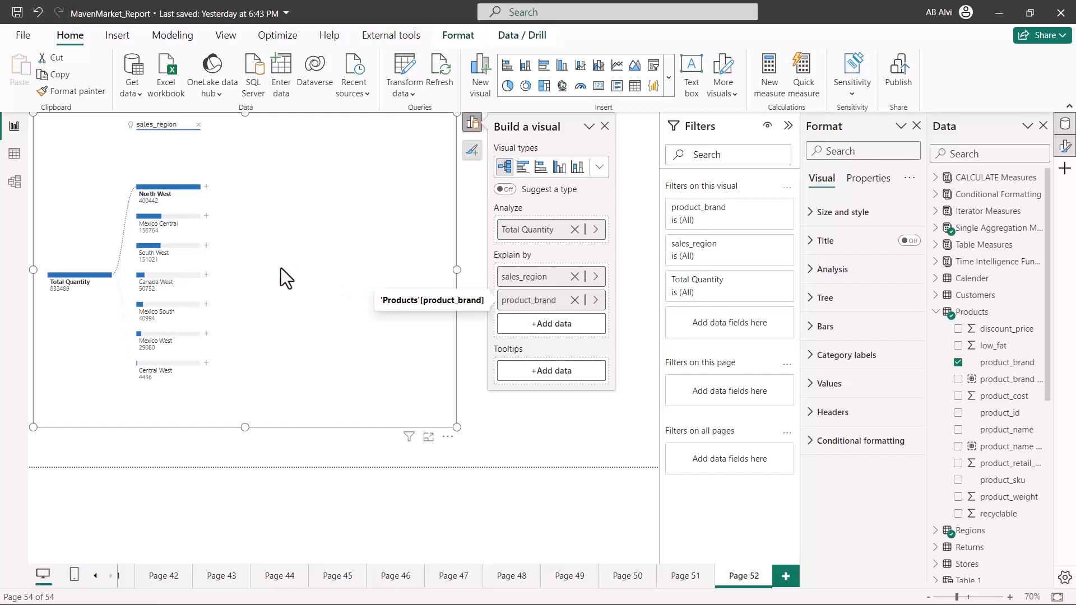
- Expand the Mexico Central node of the decomposition tree by product_brand
left_click(207, 217)
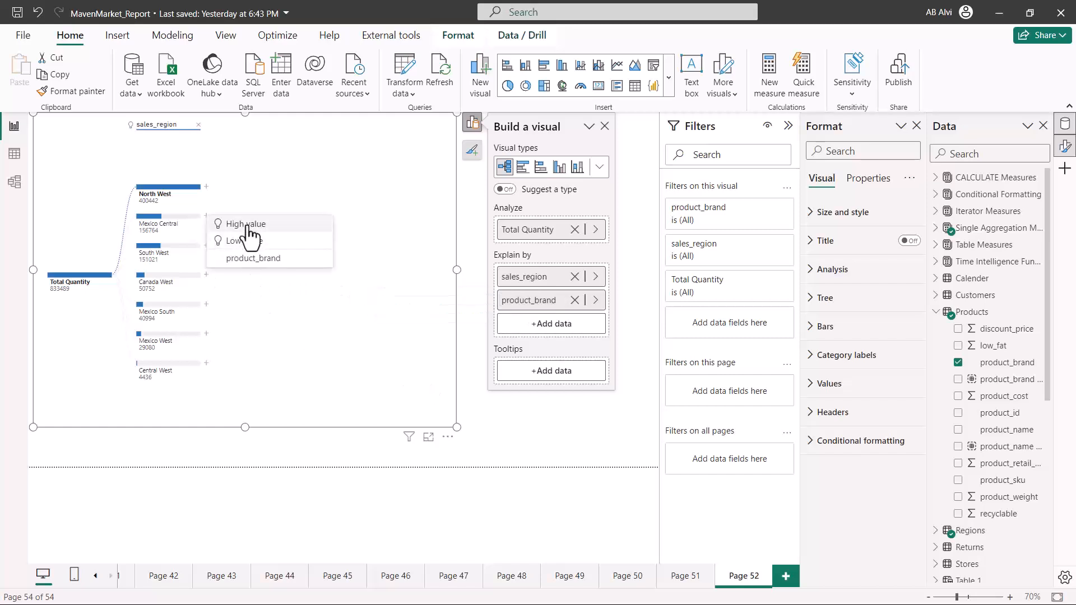
left_click(373, 378)
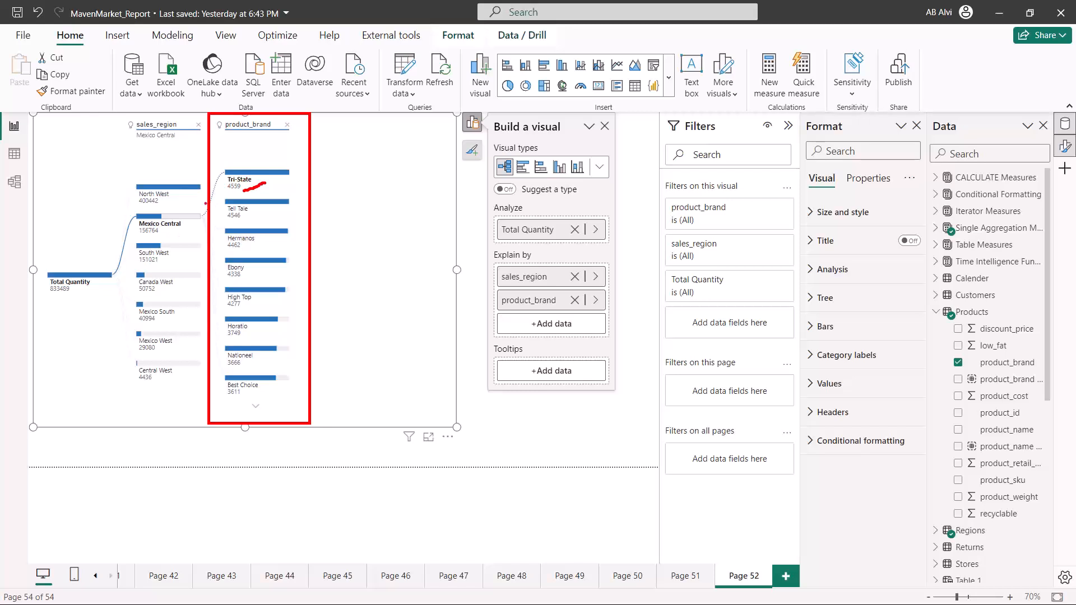
left_click_drag(145, 236, 176, 234)
left_click_drag(495, 311, 609, 336)
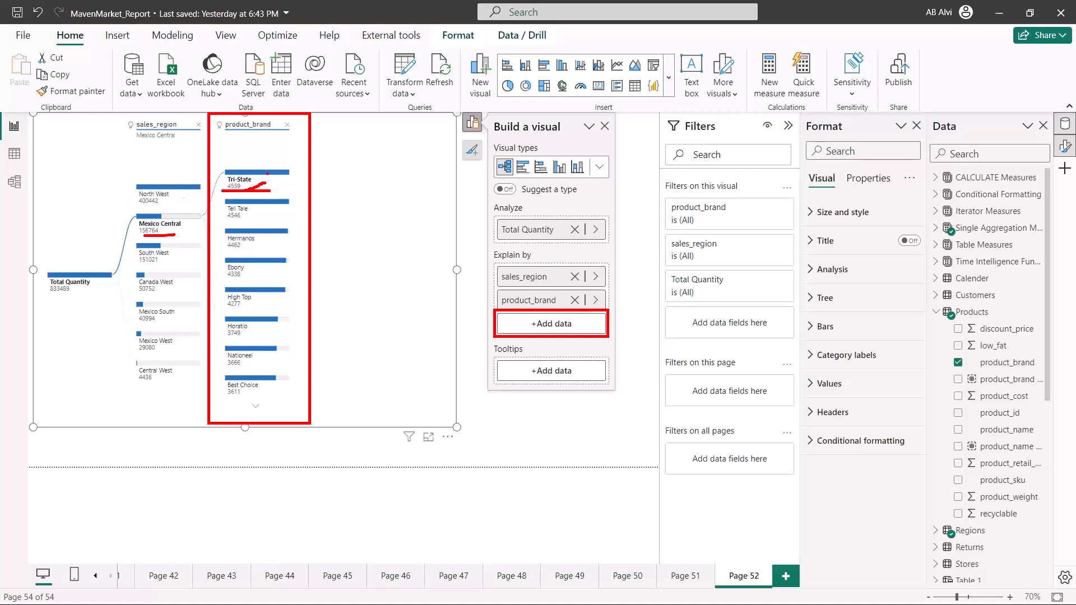
mouse_move(103, 264)
left_mouse_down()
mouse_move(64, 262)
mouse_move(43, 279)
mouse_move(56, 307)
mouse_move(107, 306)
mouse_move(123, 280)
mouse_move(105, 264)
left_mouse_up()
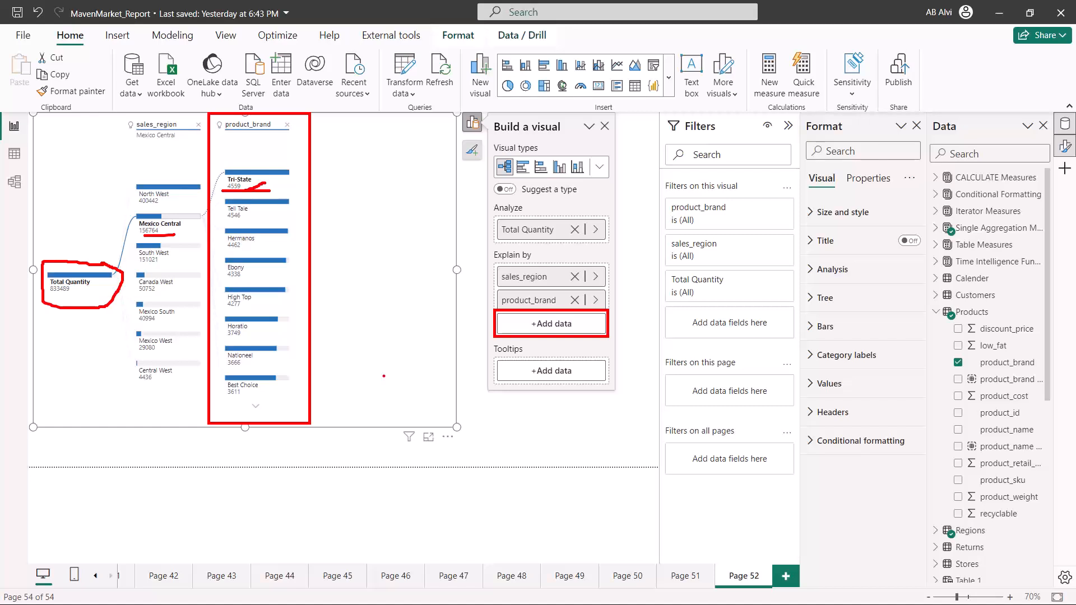
key("Escape")
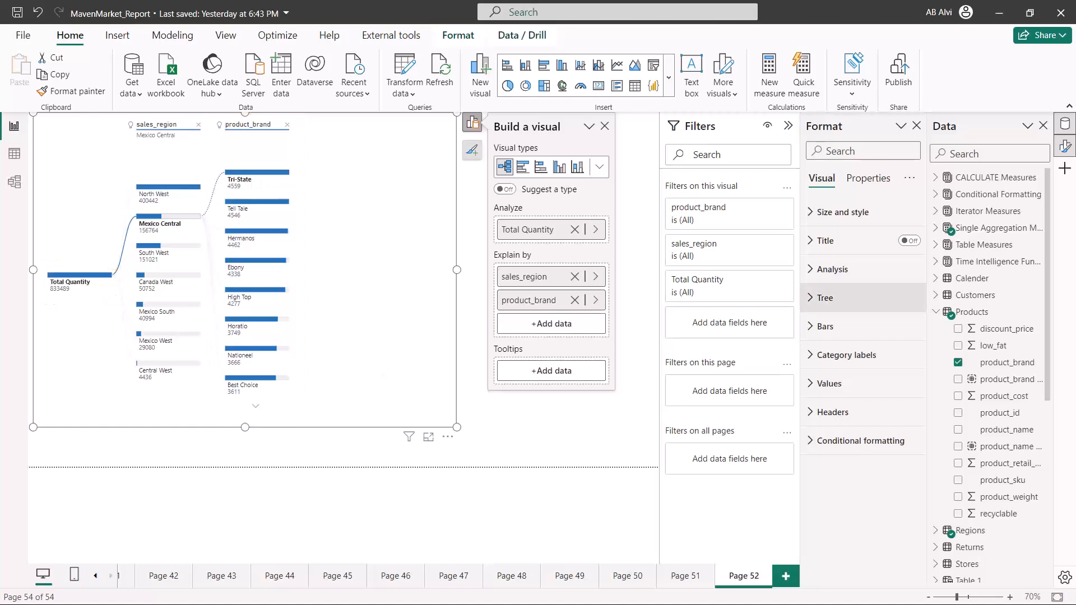
- Review the decomposition tree's Analysis type options, keeping Absolute, and look over its Tree format settings
left_click(810, 274)
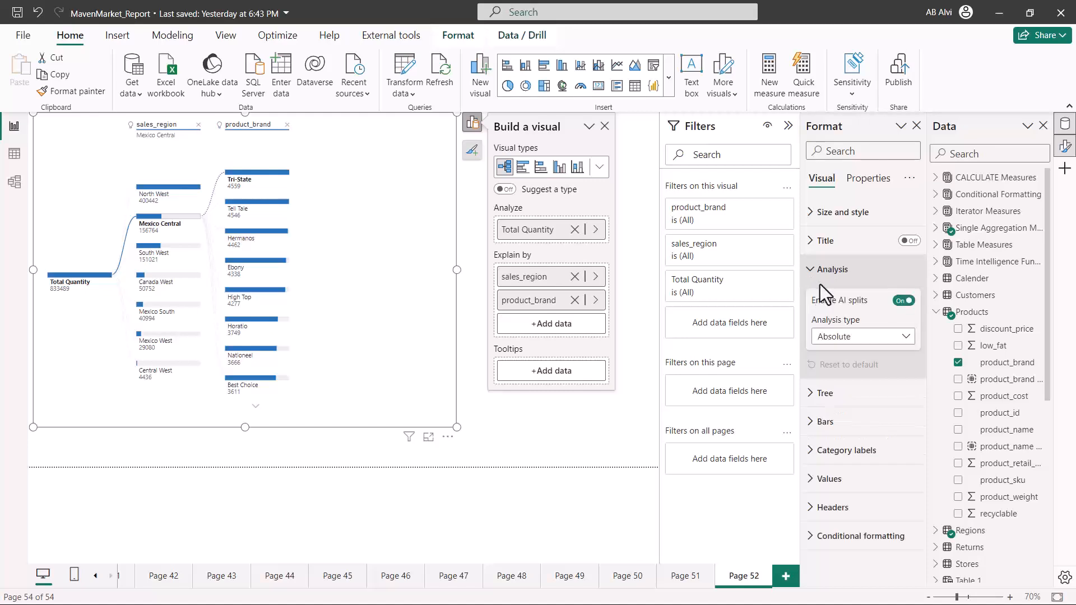
left_click(905, 339)
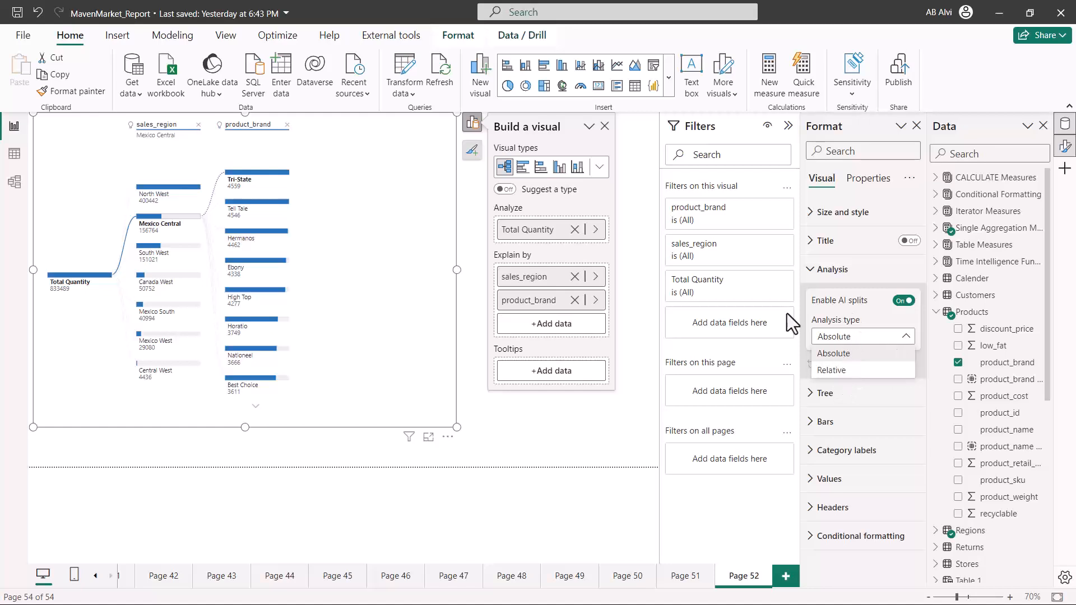
left_click(855, 277)
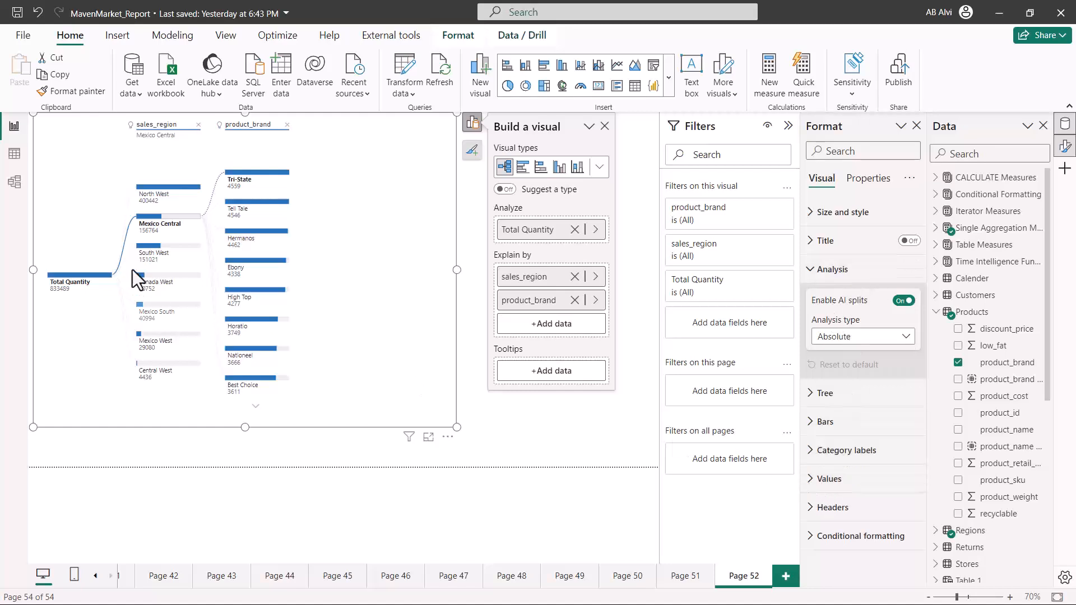
left_click(817, 271)
left_click(821, 299)
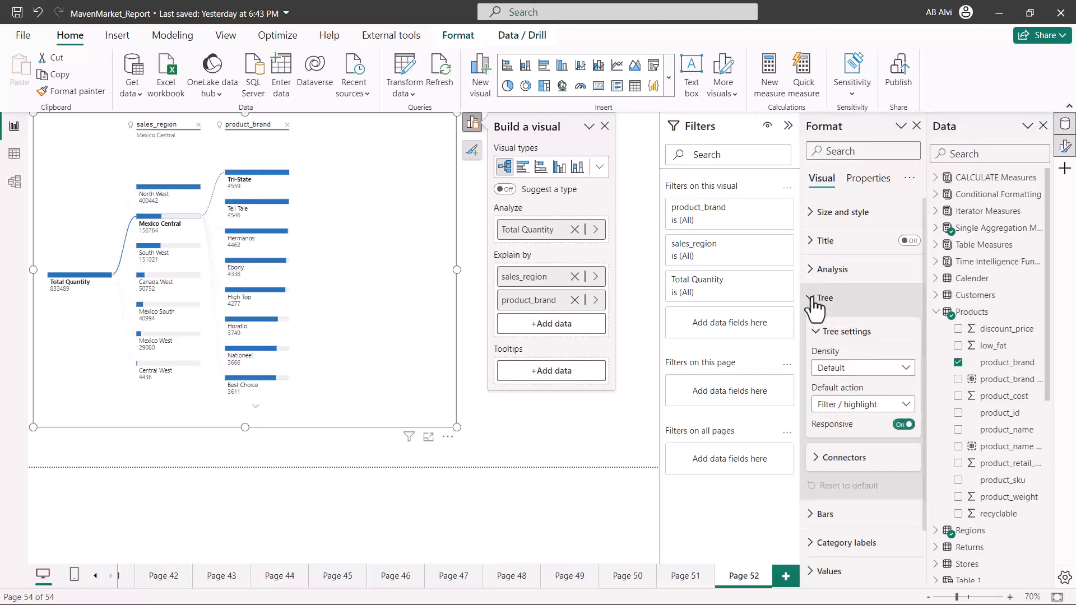
left_click(815, 303)
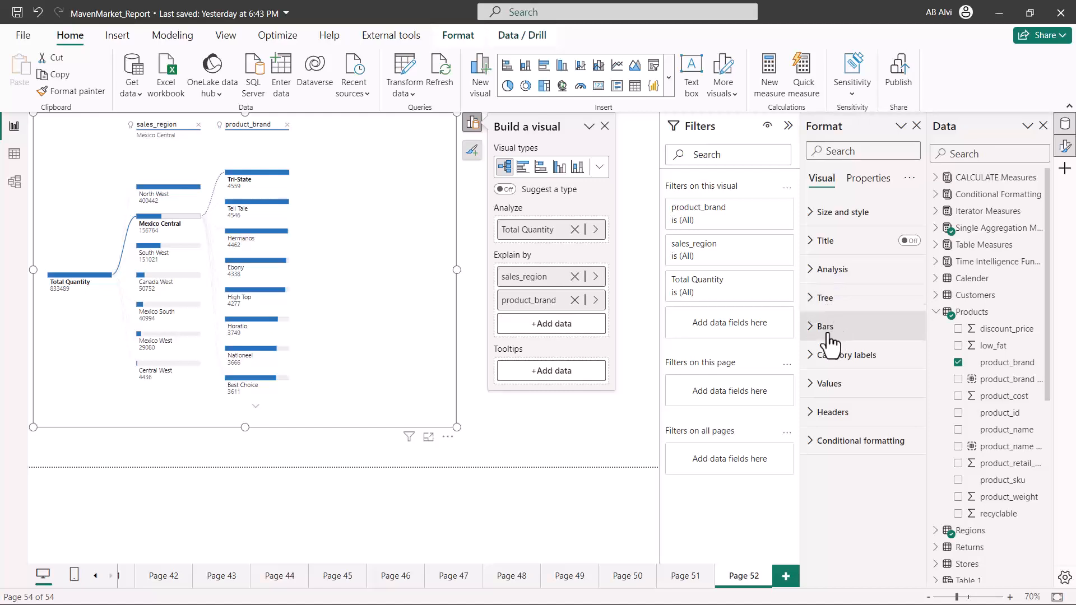